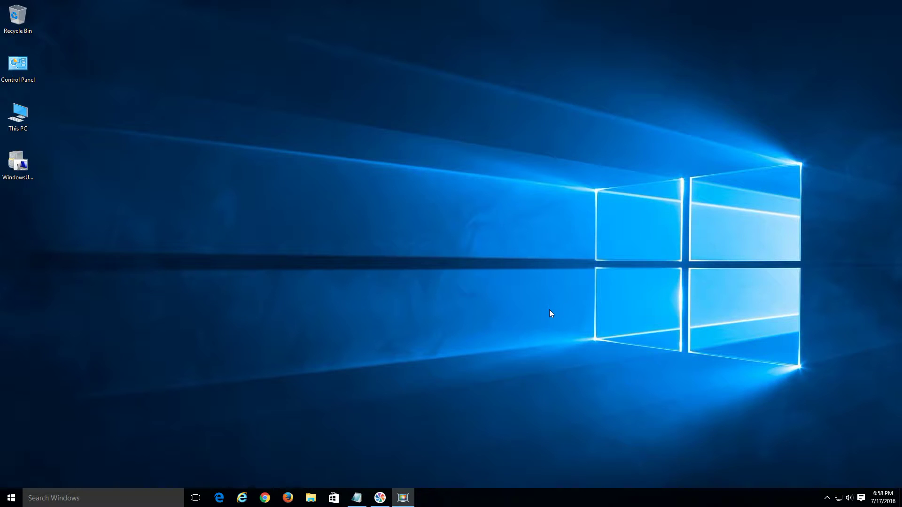
Step: Copy the Windows Update Troubleshooter web address from the open Notepad notes and minimize Notepad
click(357, 498)
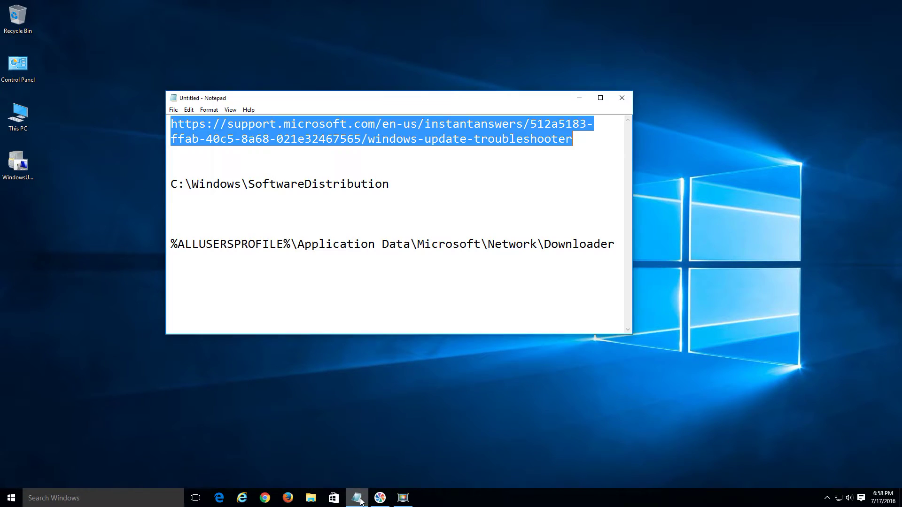
right_click(372, 133)
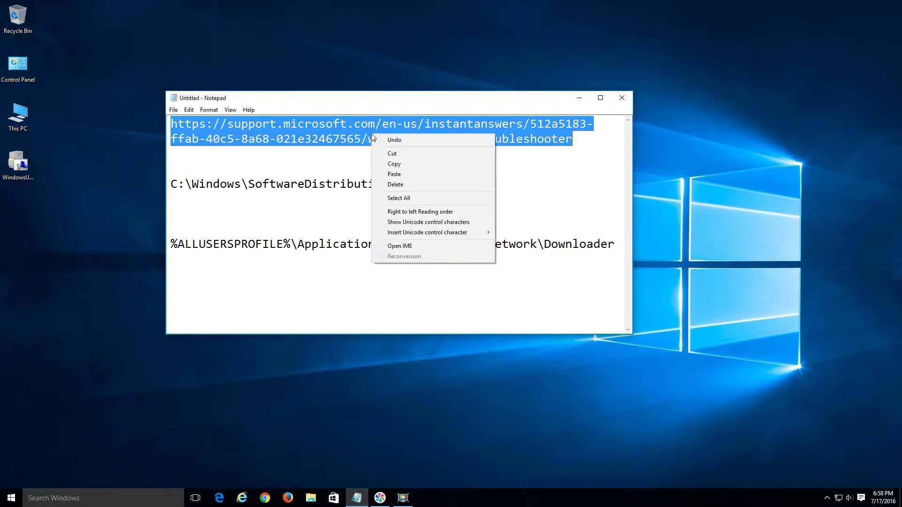
click(403, 163)
click(579, 97)
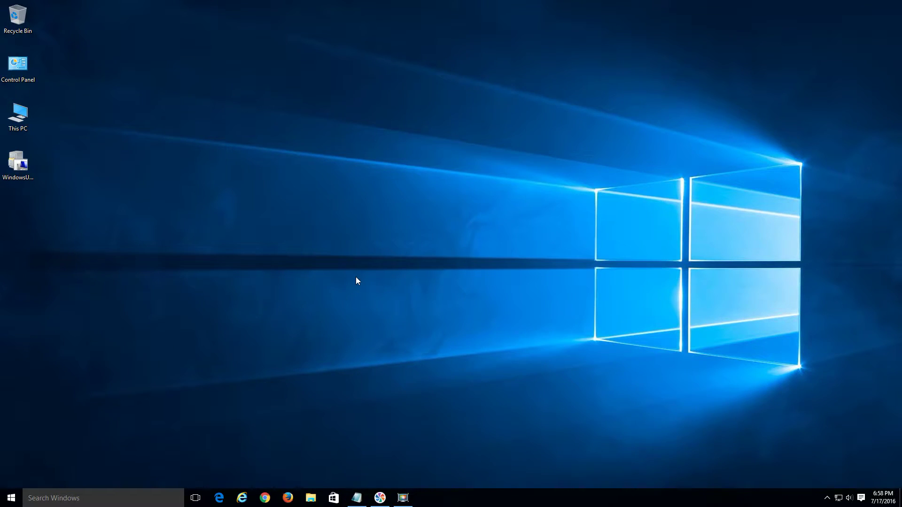
Step: Open the copied Windows Update Troubleshooter support page in Firefox, and minimize the browser after viewing it
click(287, 497)
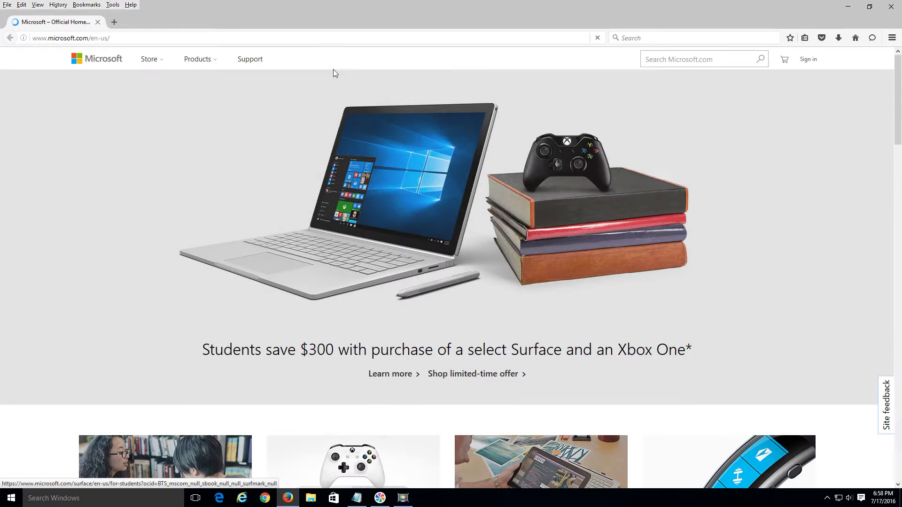
click(304, 37)
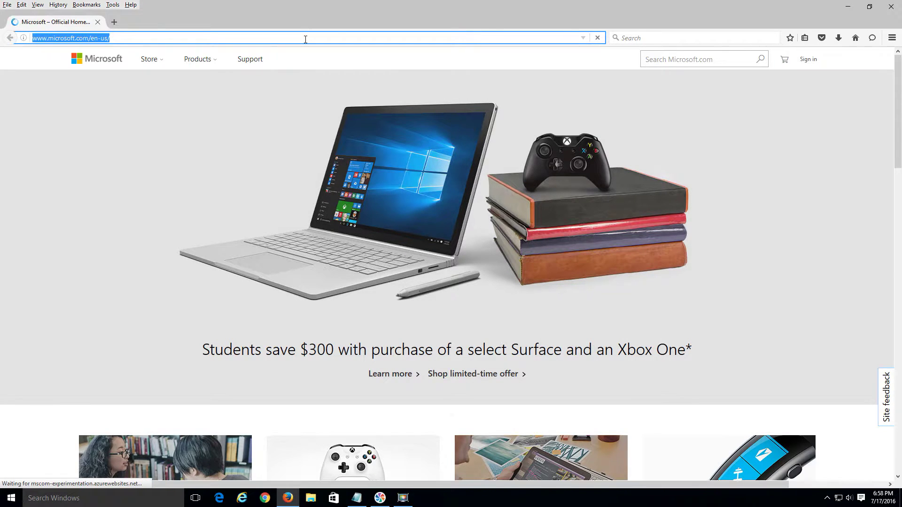
key(ctrl+v)
key(Return)
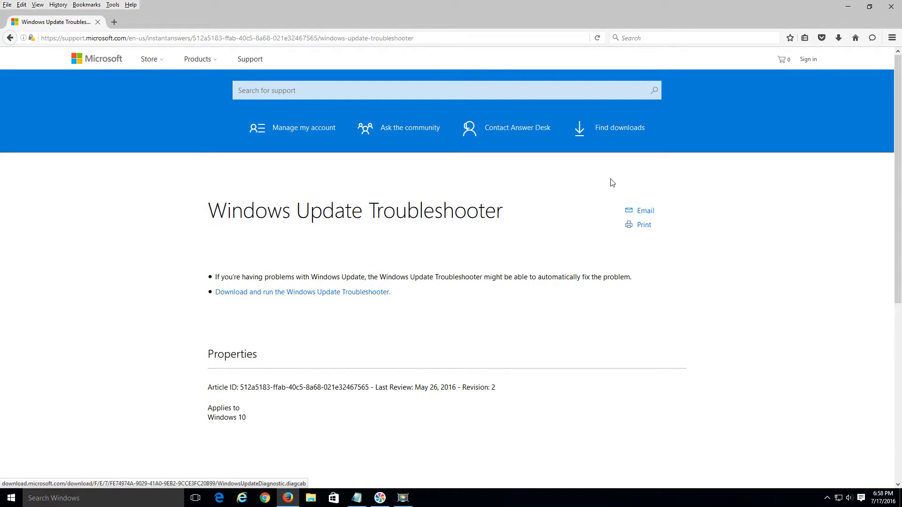
click(846, 6)
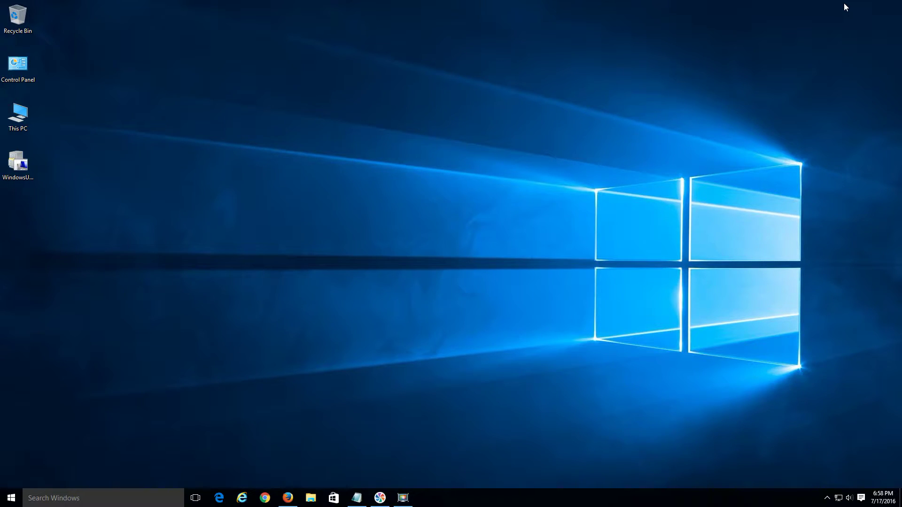
Step: Run the Windows Update diagnostic file from the desktop as administrator, troubleshoot Windows Update, and close the troubleshooter
click(24, 168)
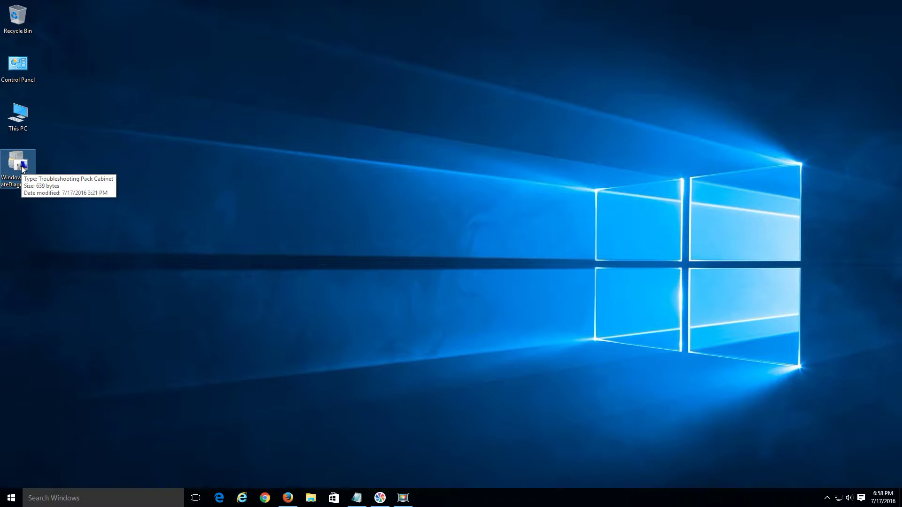
double_click(23, 168)
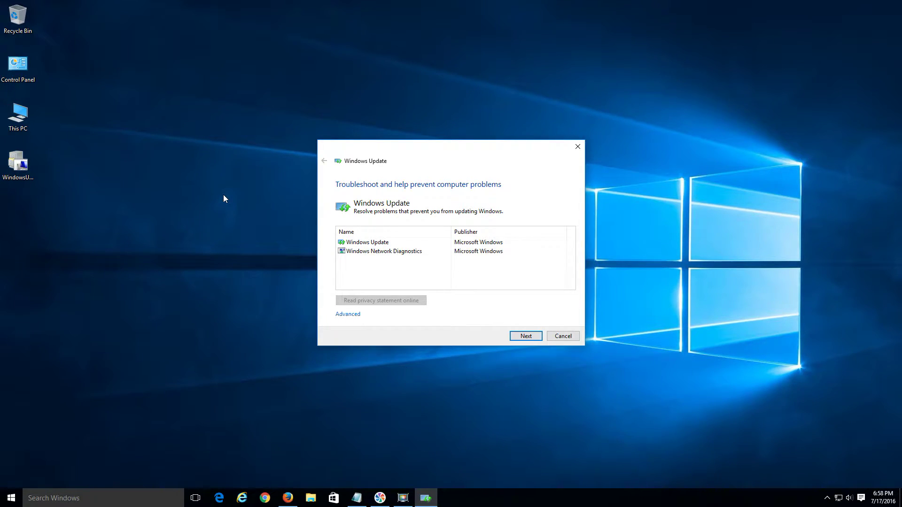
click(361, 244)
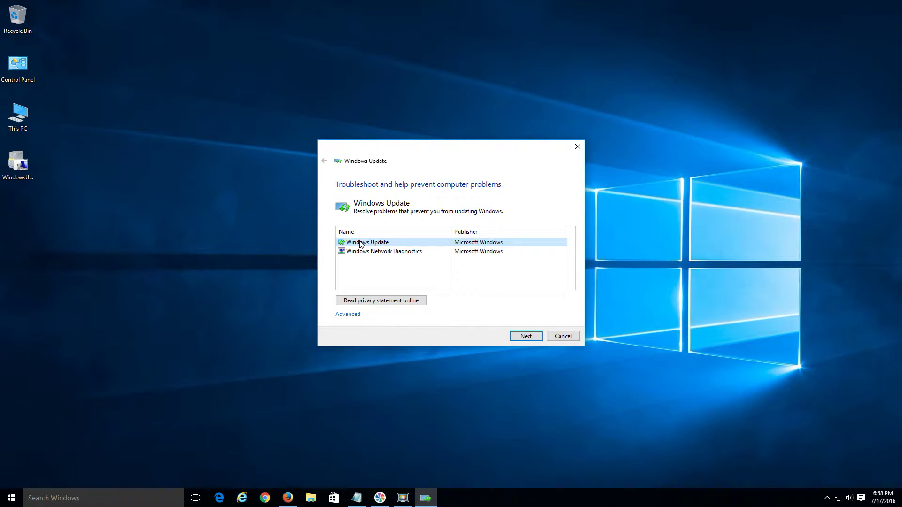
click(347, 314)
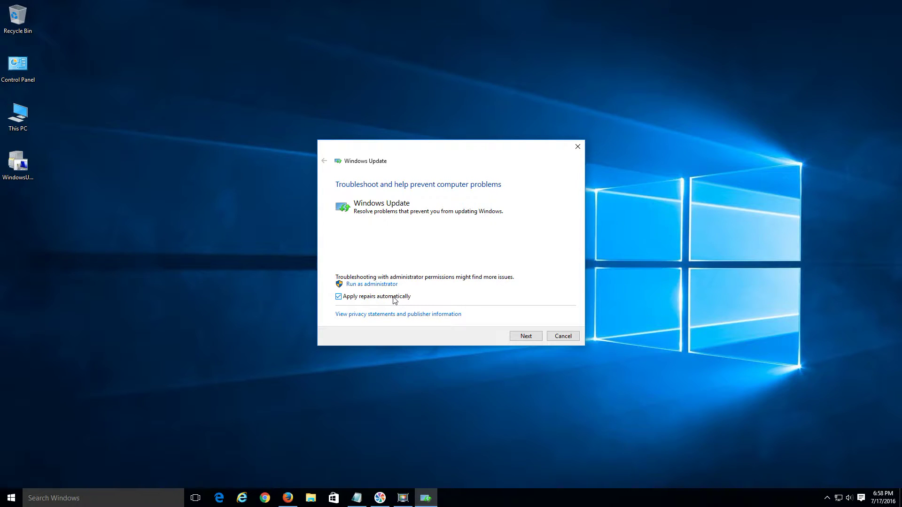
click(372, 284)
click(378, 243)
click(526, 335)
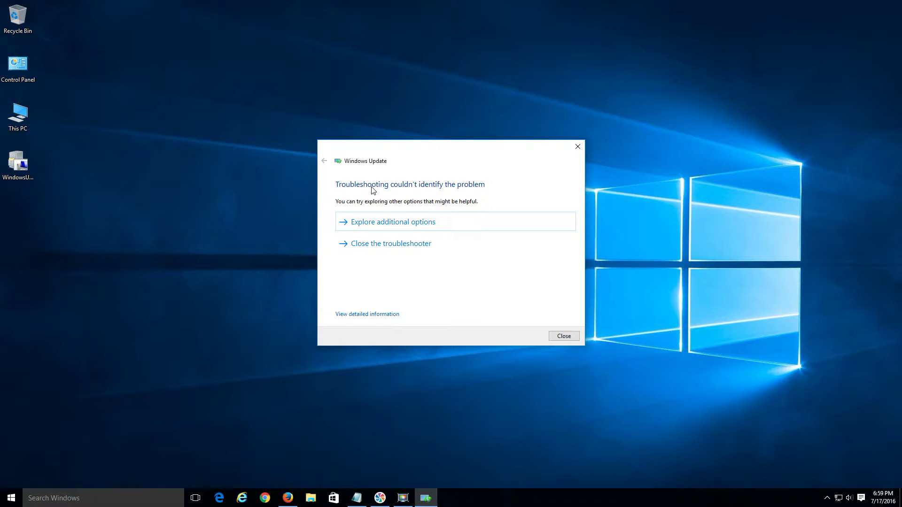
click(564, 336)
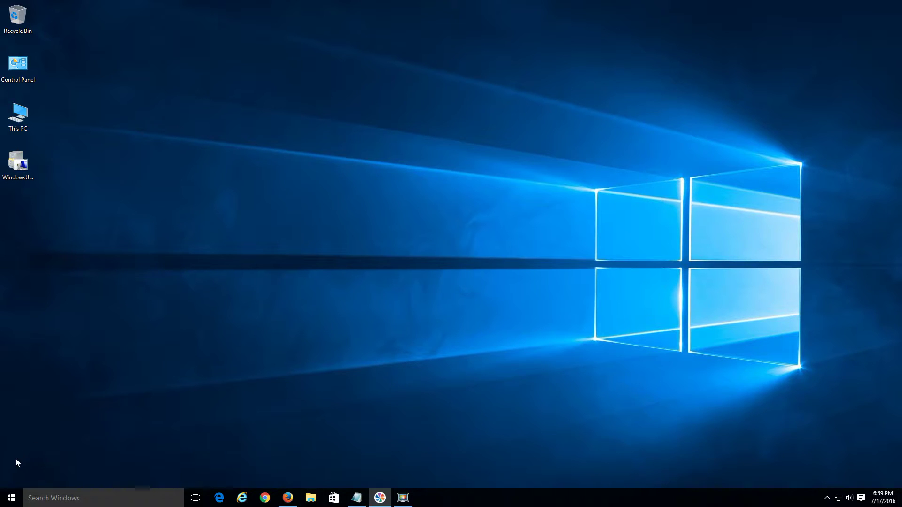
Step: Launch Disk Cleanup from the properties of Local Disk (C:) in File Explorer and extend it to system files
right_click(13, 501)
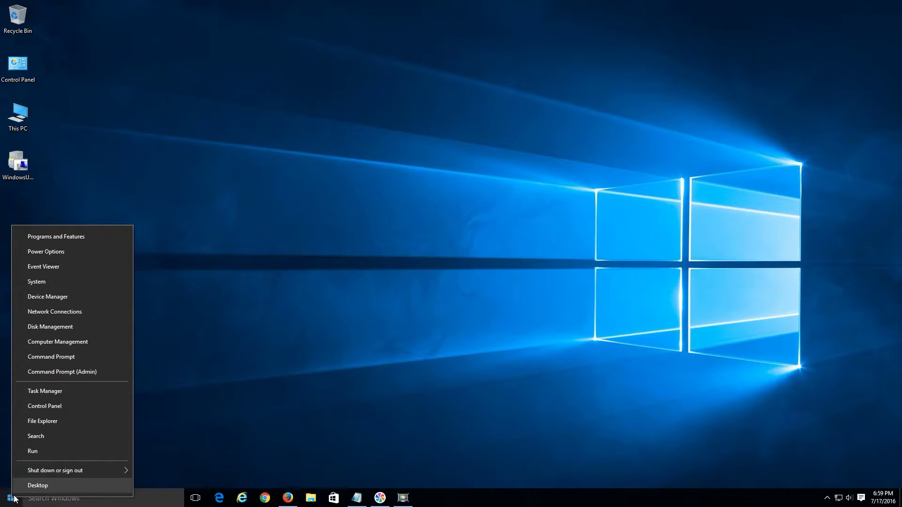
click(40, 421)
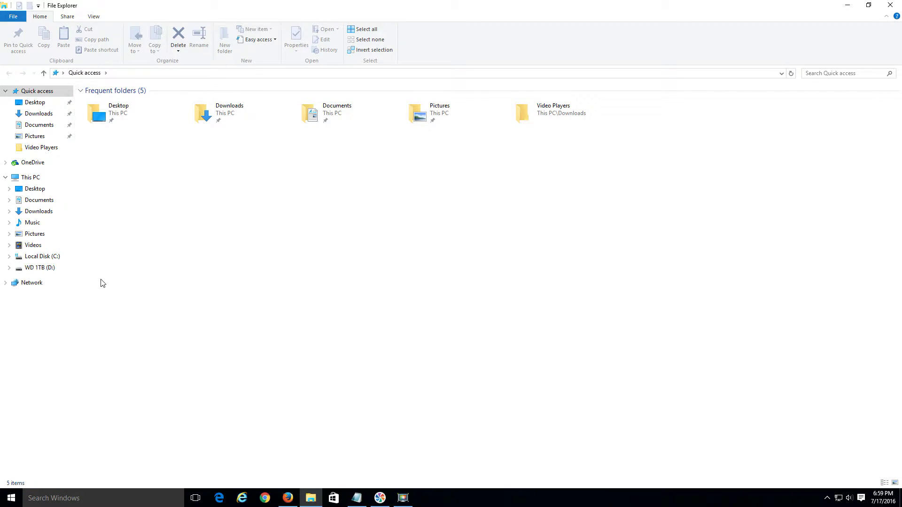
click(26, 180)
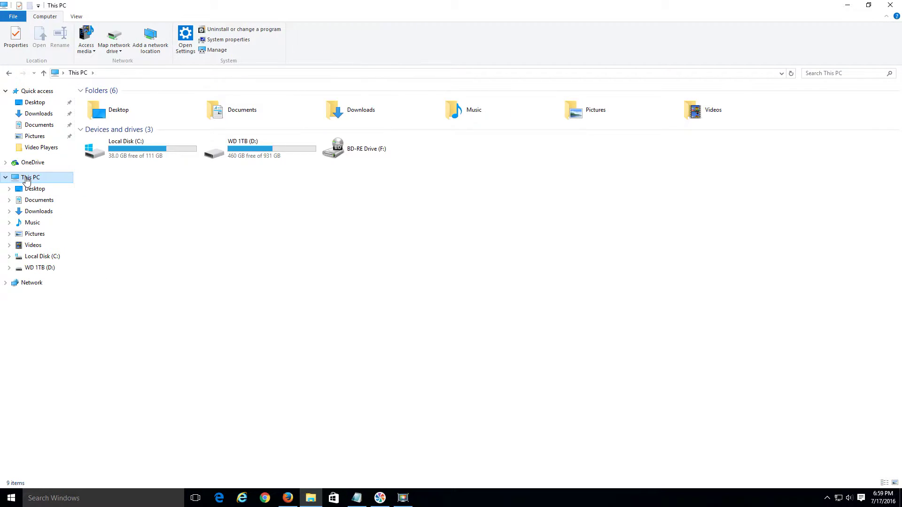
click(138, 152)
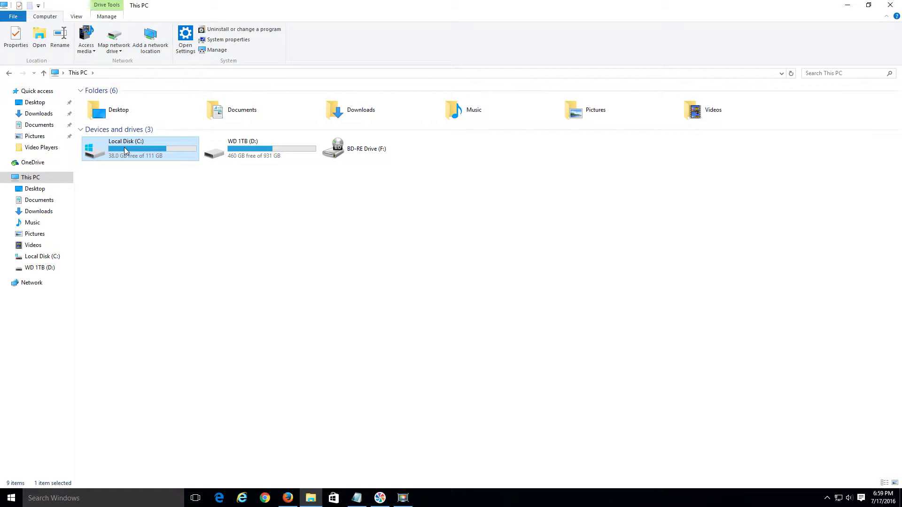
right_click(125, 149)
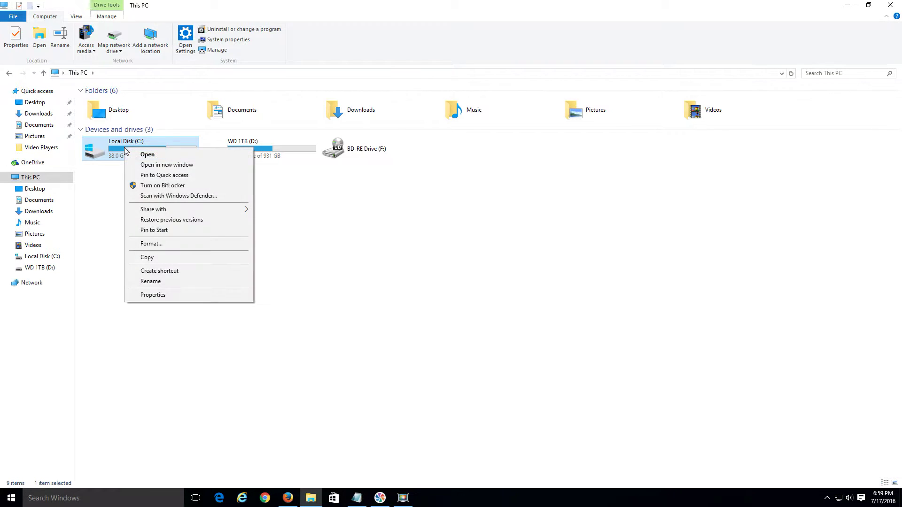
click(159, 296)
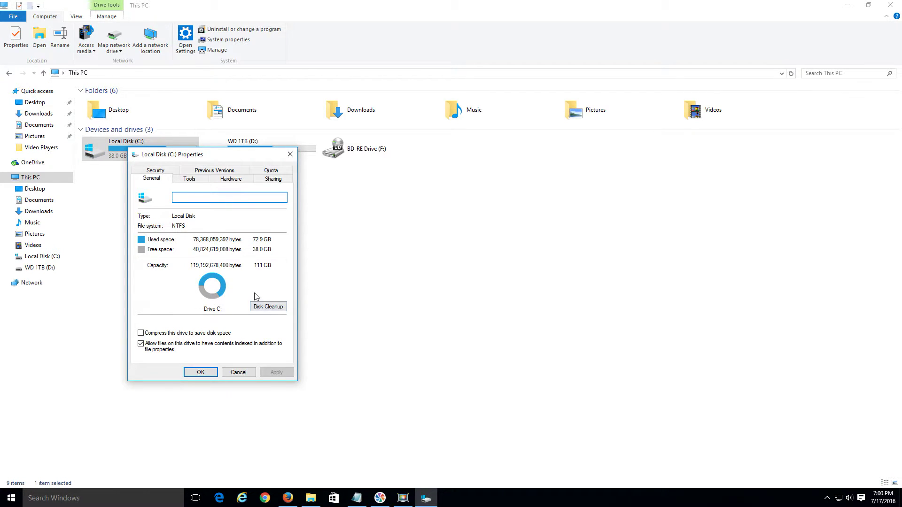
click(270, 310)
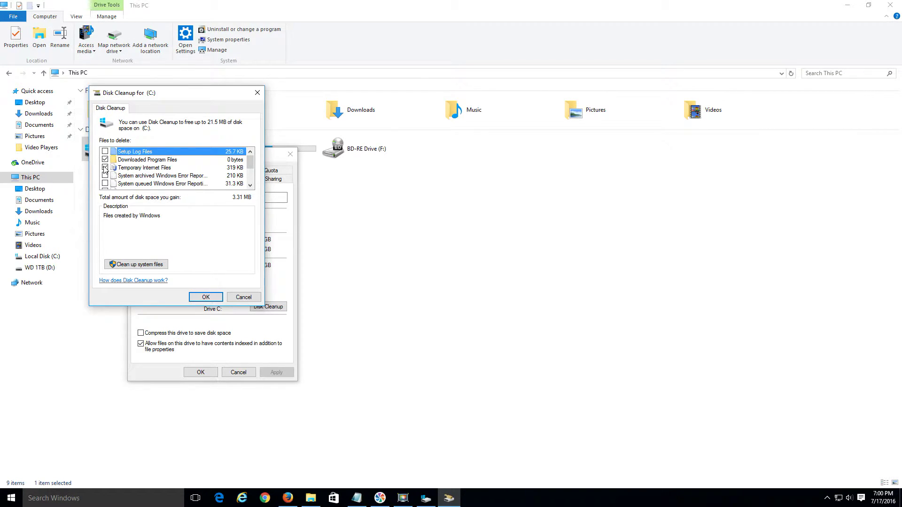
click(128, 265)
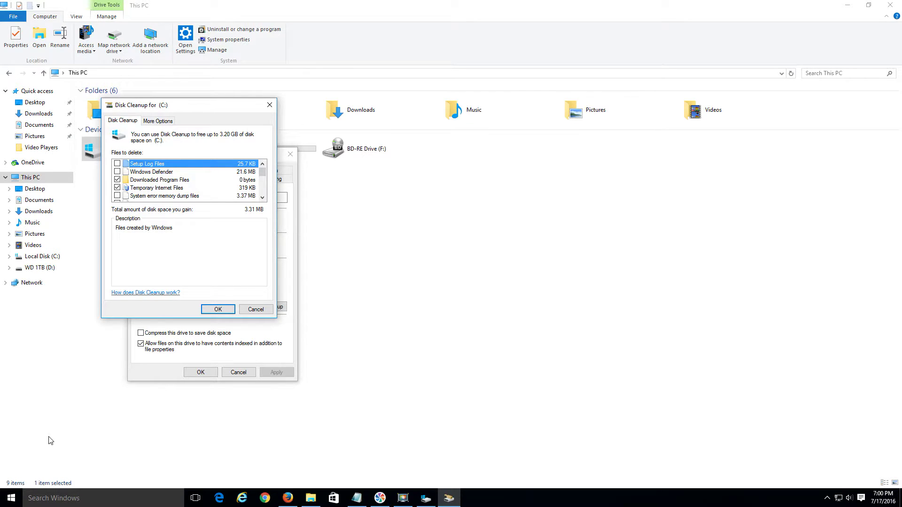
Step: Open the System protection settings from the System page of Control Panel
click(10, 500)
right_click(10, 501)
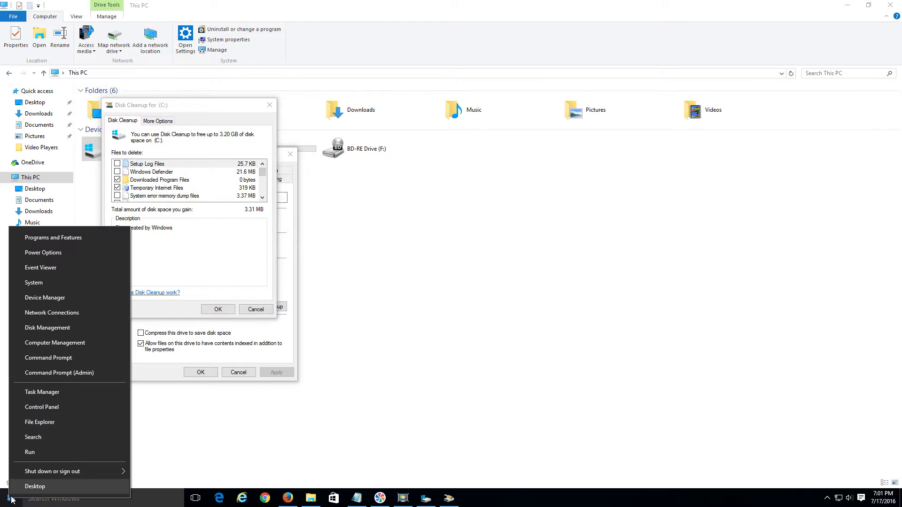
click(35, 408)
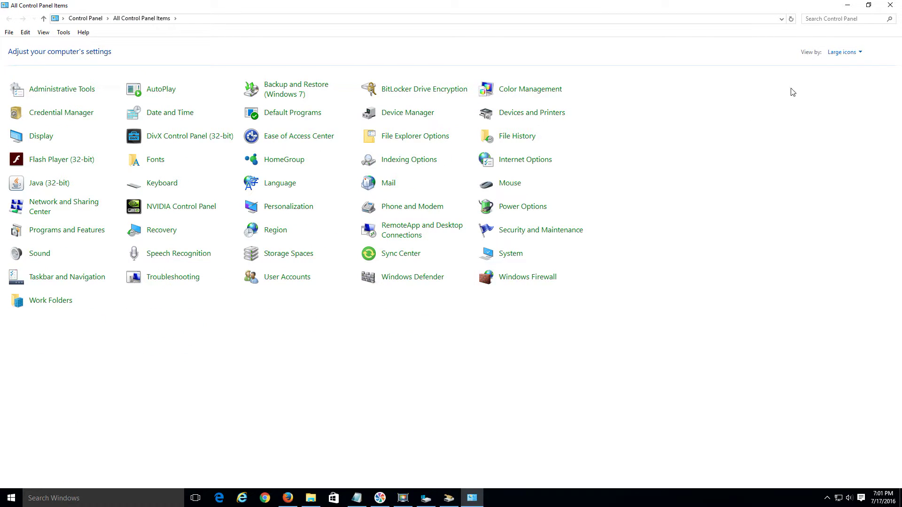
click(843, 53)
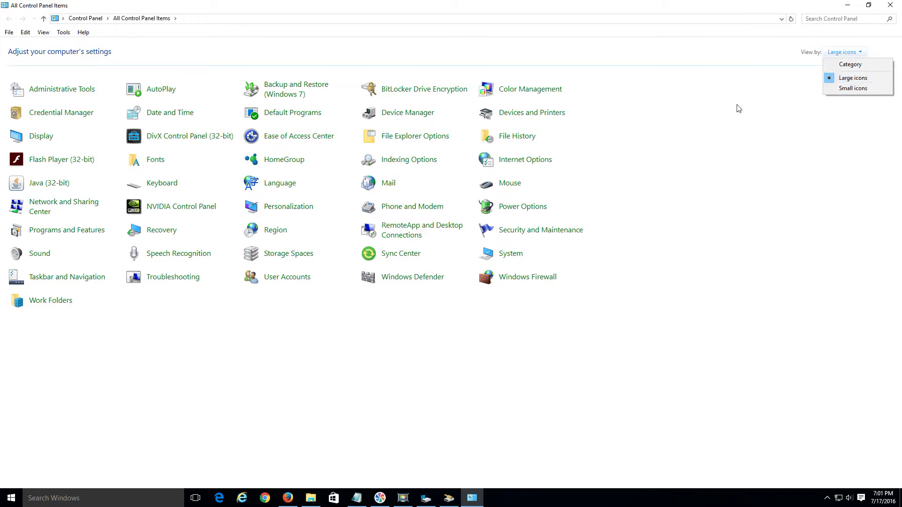
click(673, 144)
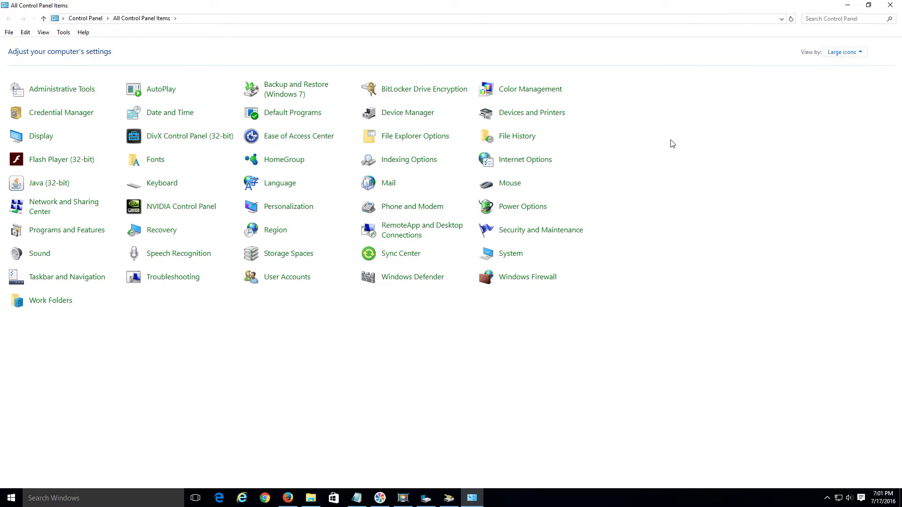
click(509, 260)
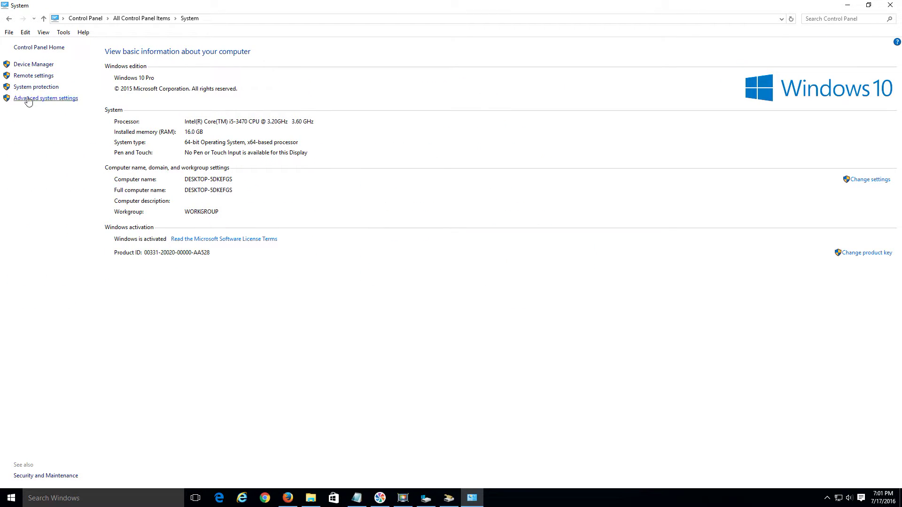
click(34, 87)
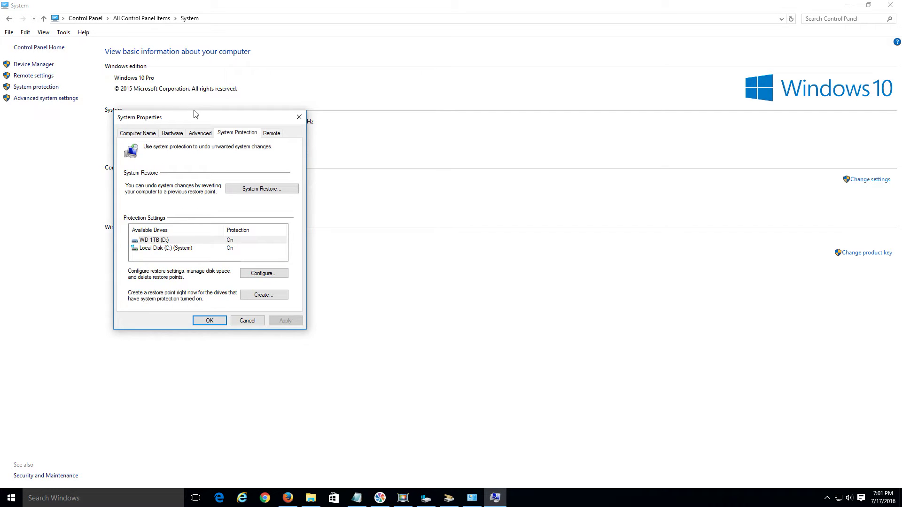
Step: Check in the restore settings of Local Disk (C:) that system protection is turned on
click(176, 250)
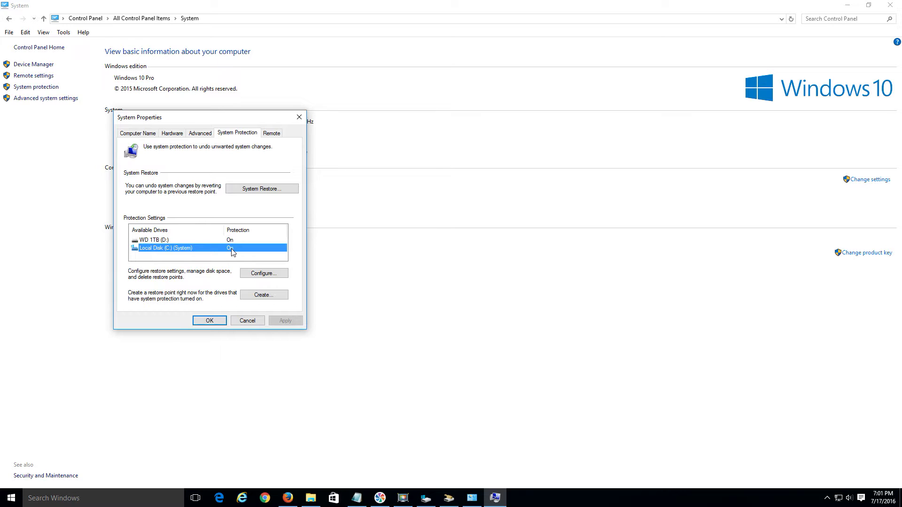
click(255, 277)
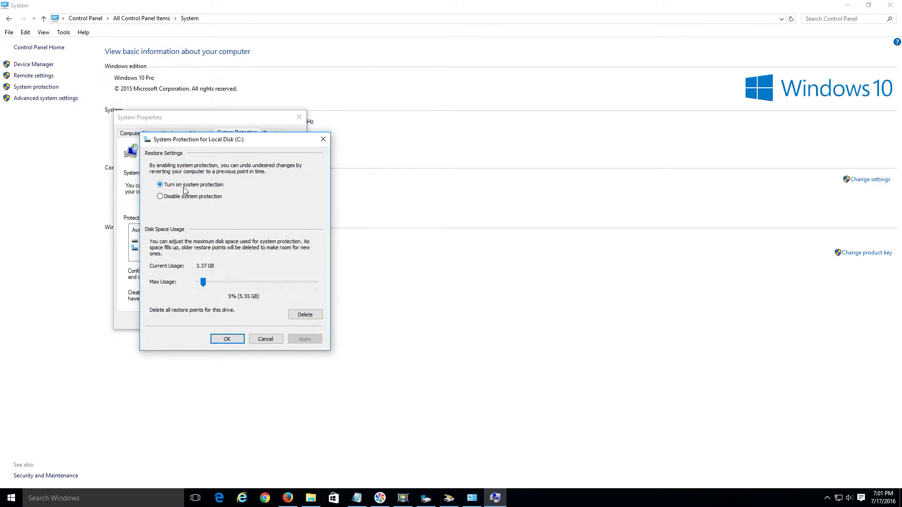
click(230, 339)
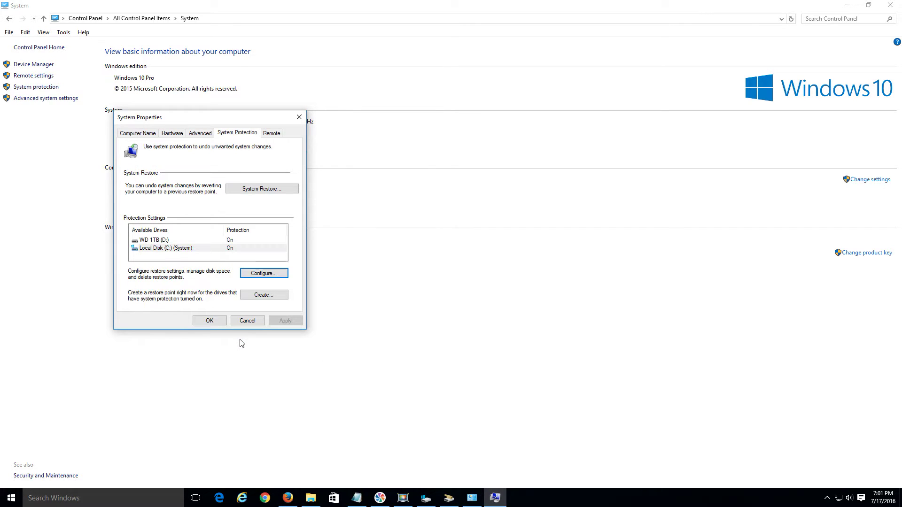
Step: View the dialog for creating a restore point, cancel it, and close System Properties and the System window
click(249, 296)
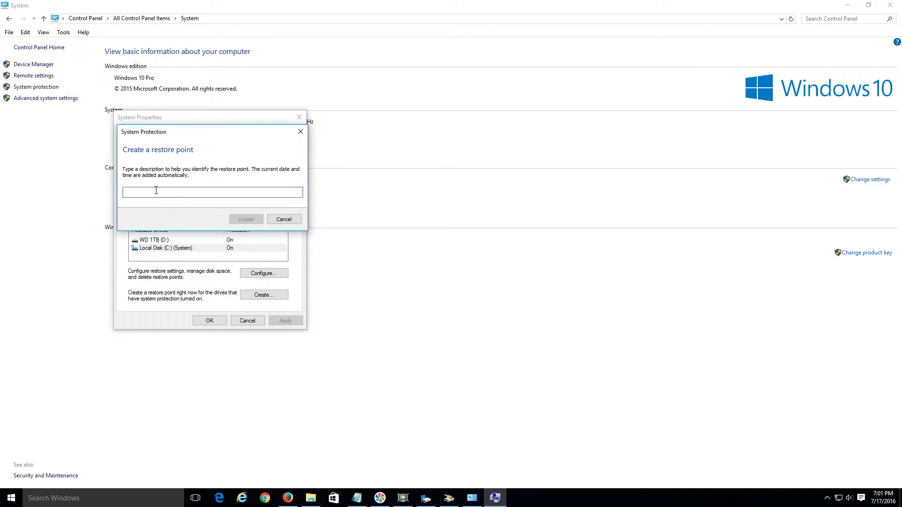
click(291, 220)
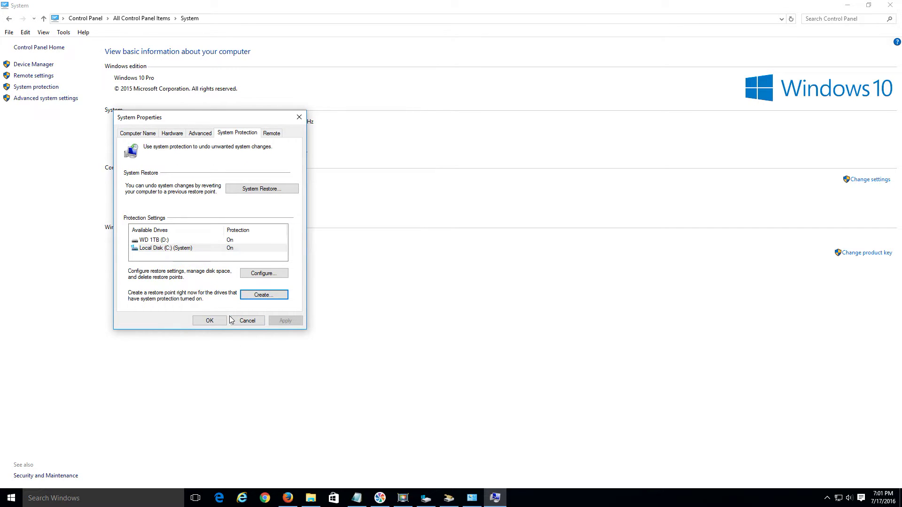
click(211, 321)
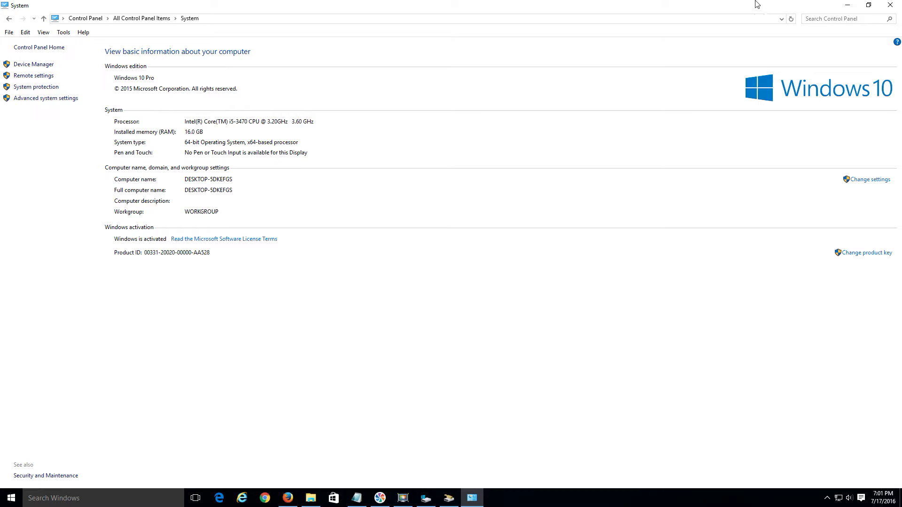
click(890, 5)
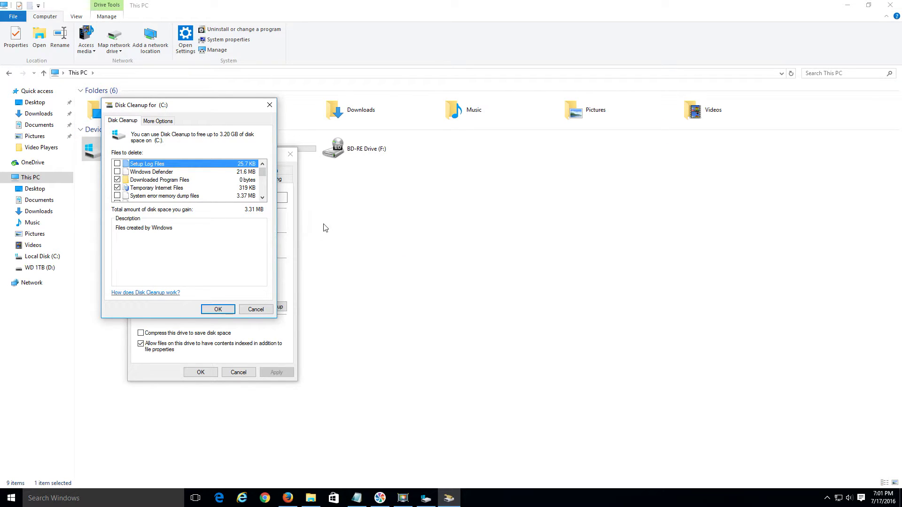
Step: Permanently delete the files selected in Disk Cleanup for drive C:, and close the drive properties and File Explorer
click(220, 308)
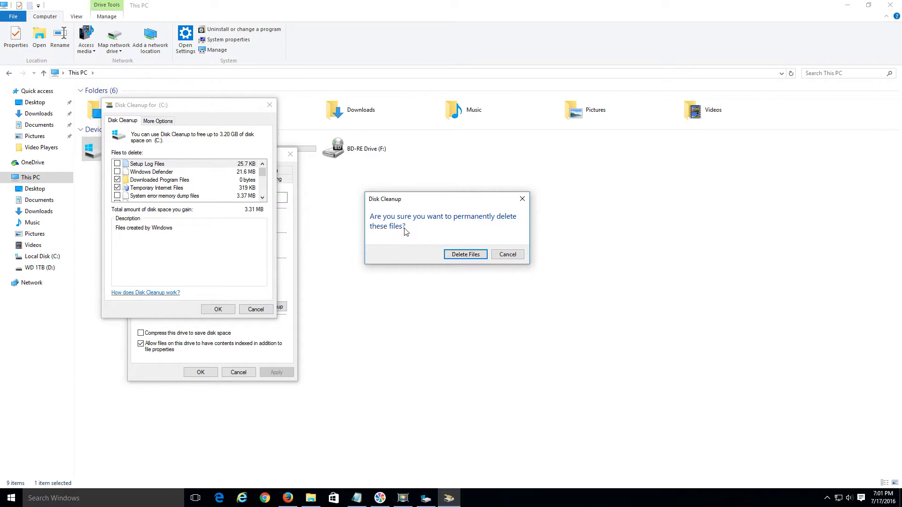
click(472, 255)
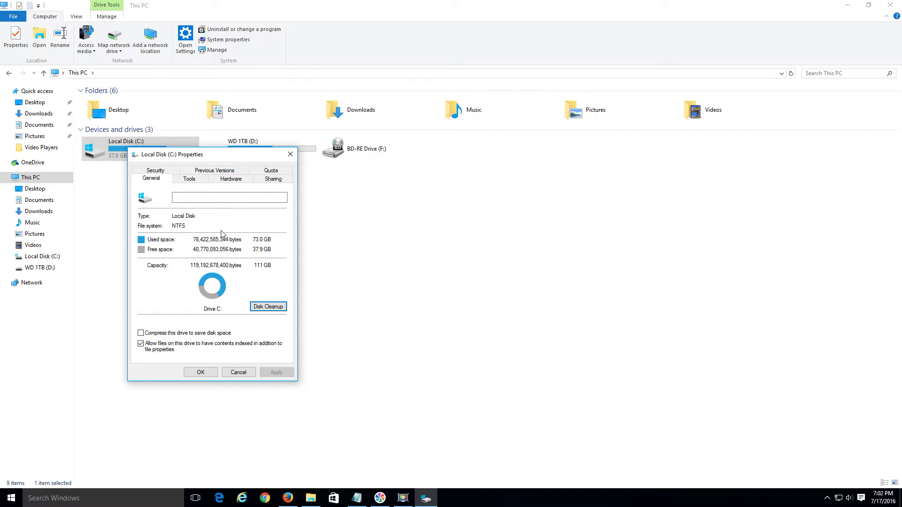
click(214, 372)
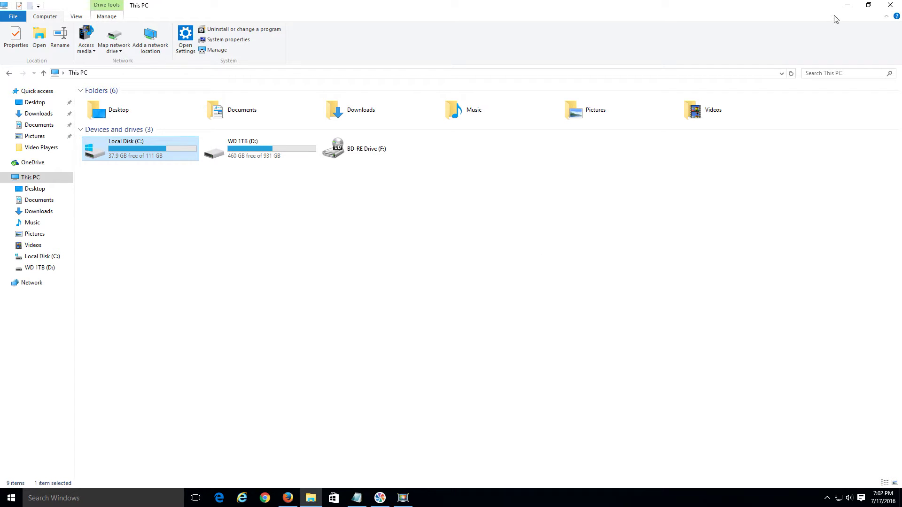
click(889, 4)
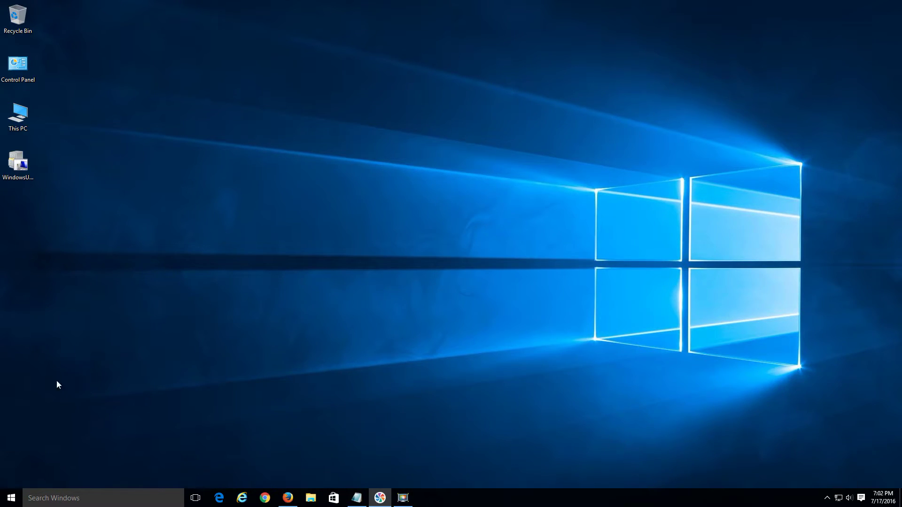
Step: Open the Services console by running services.msc
right_click(10, 499)
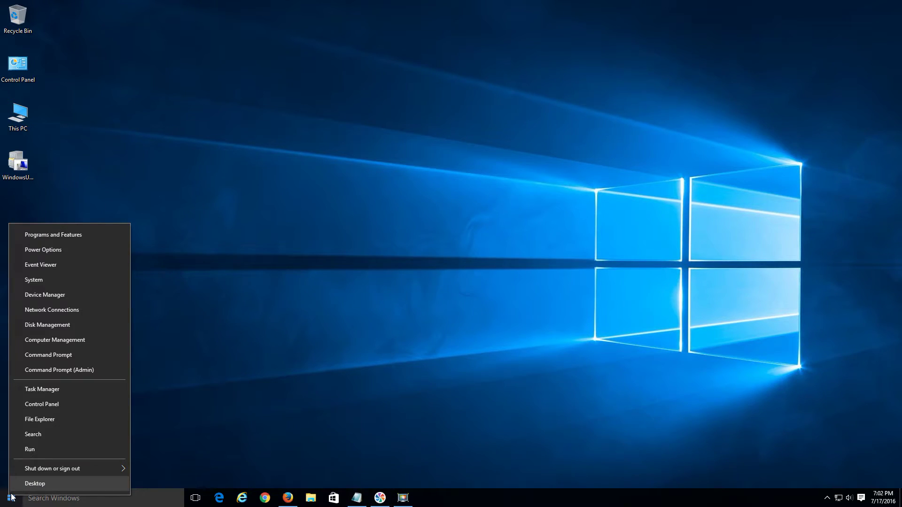
click(29, 450)
text(services.msc)
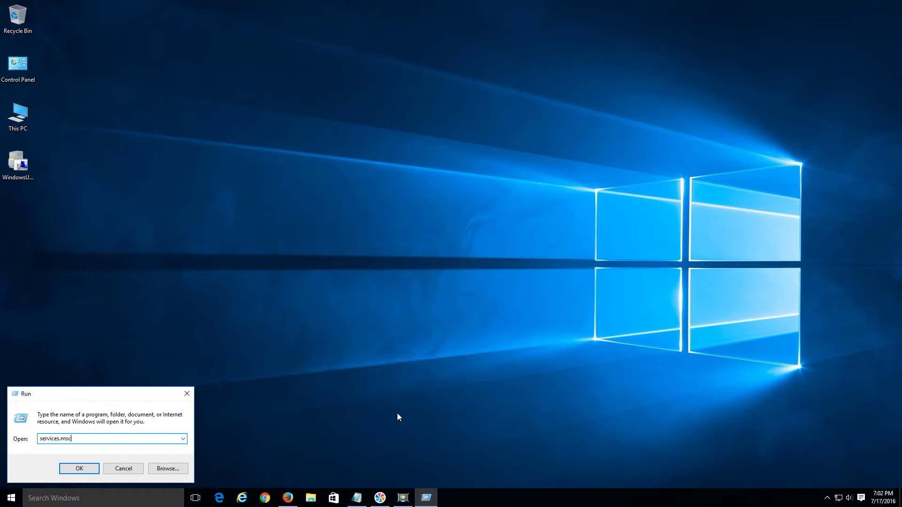
key(Return)
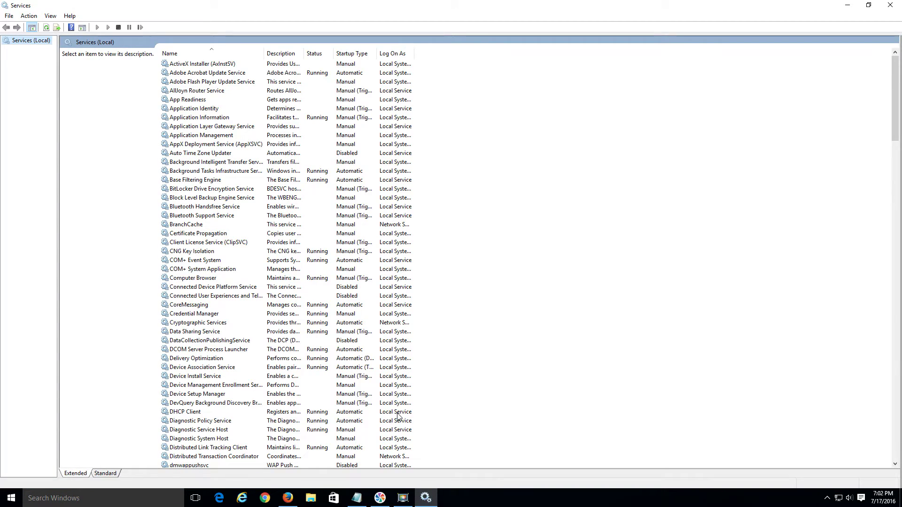
Step: Stop the Windows Firewall service through its properties and close the Services console
click(213, 218)
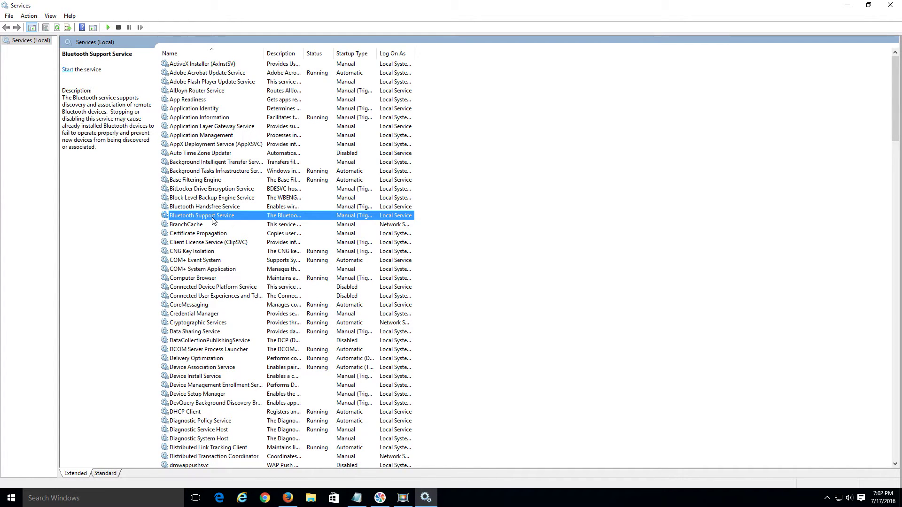
key(w)
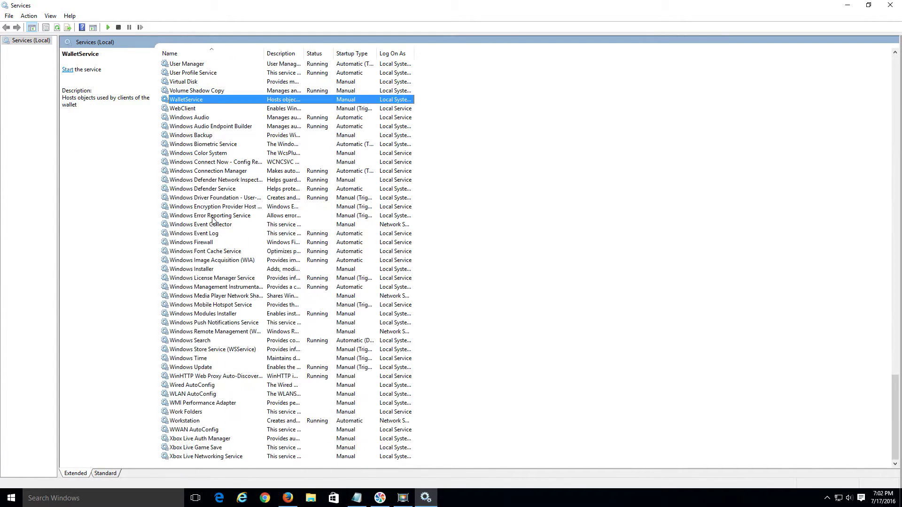
click(209, 244)
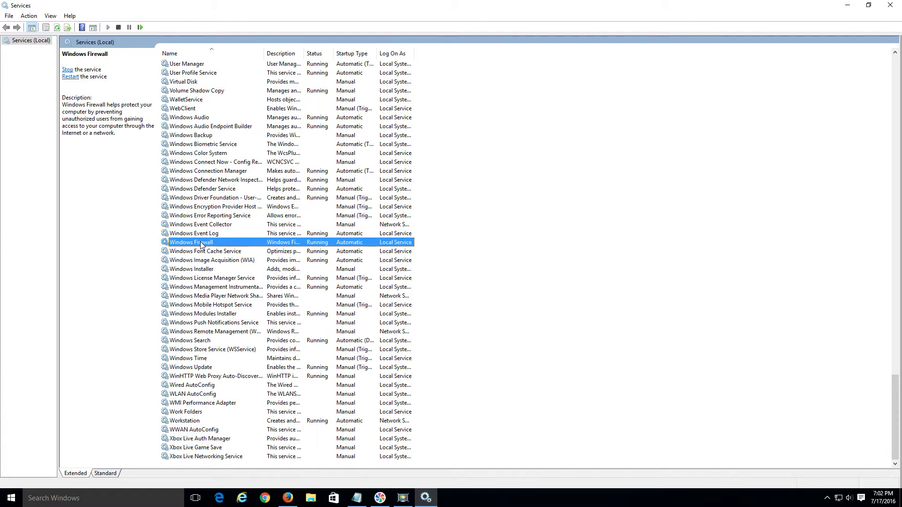
right_click(201, 244)
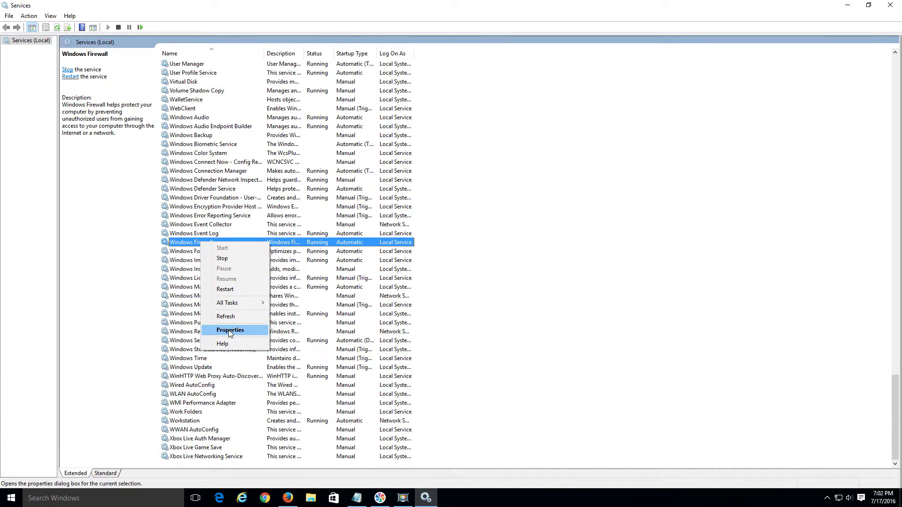
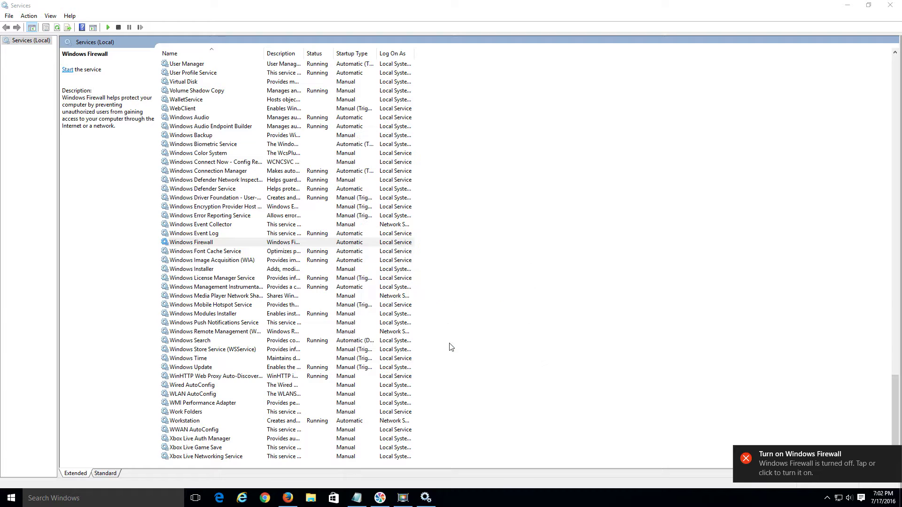
click(894, 5)
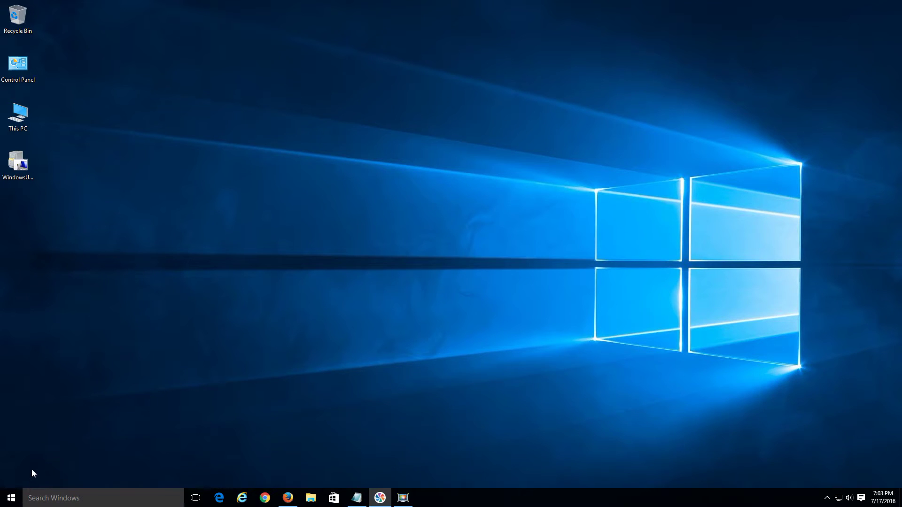
Step: Turn off real-time protection for Windows Defender in the Update & security settings
click(11, 499)
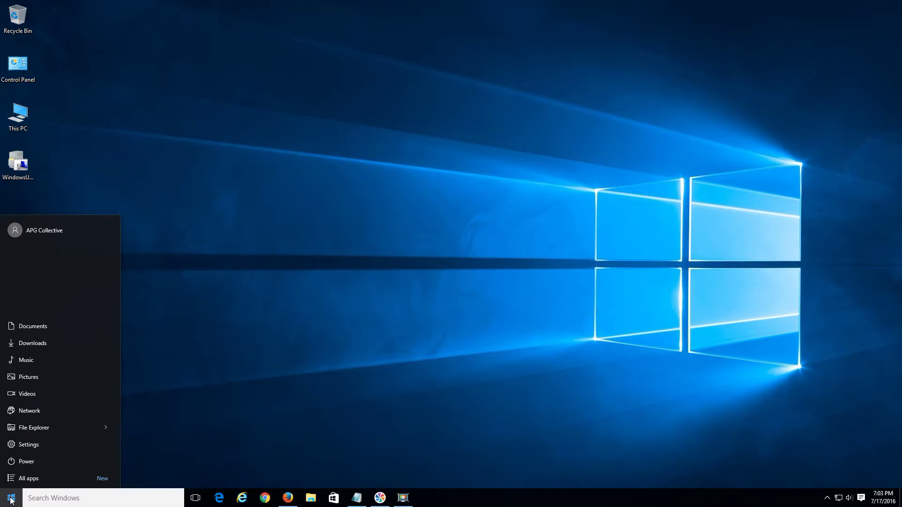
click(24, 448)
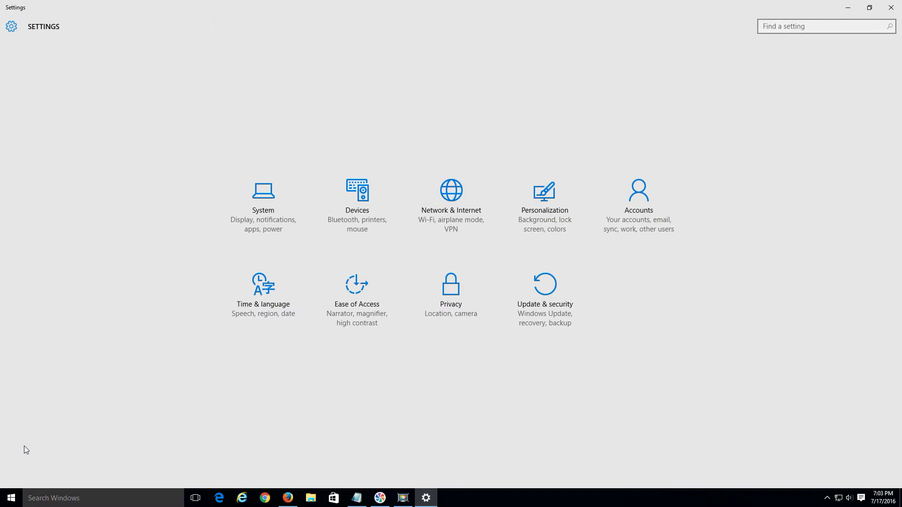
click(552, 321)
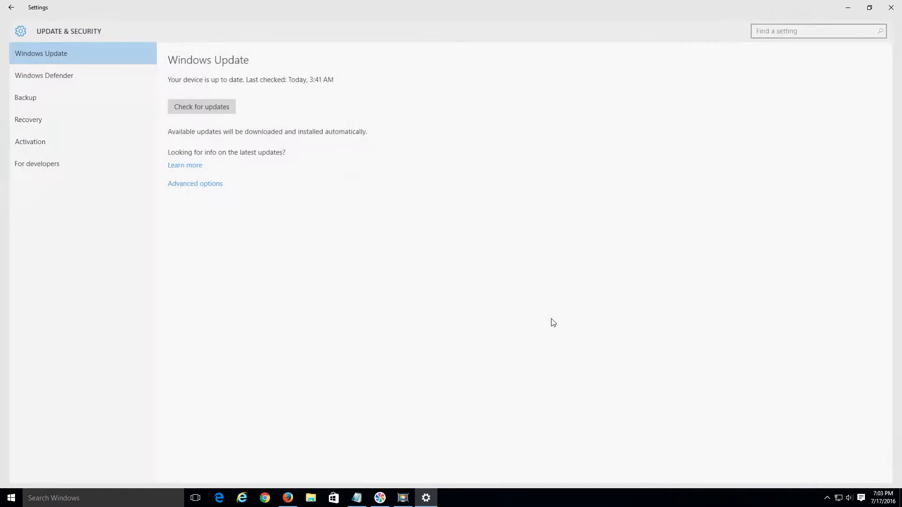
click(38, 72)
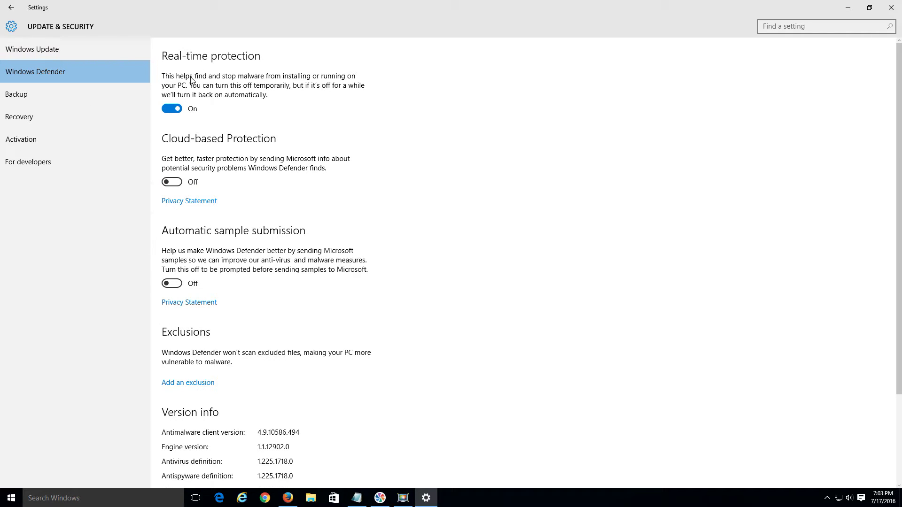
click(177, 109)
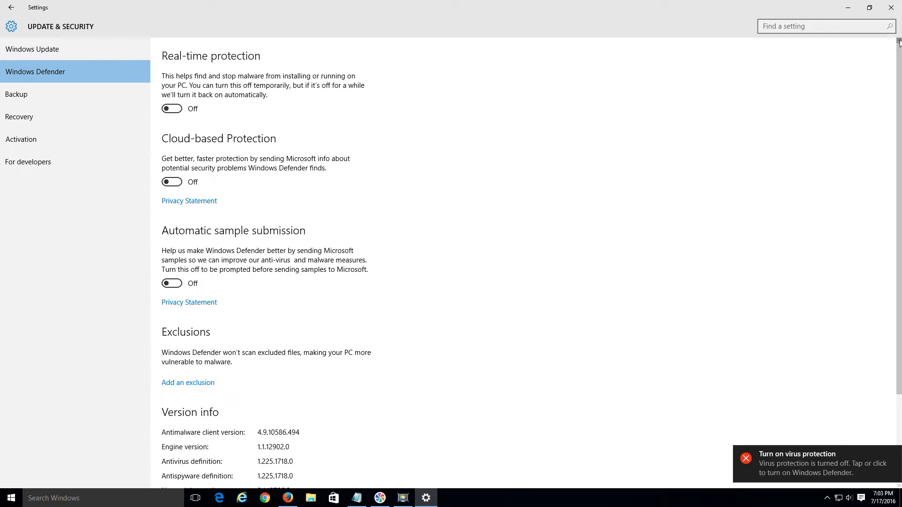
Step: Open the list of installed updates that can be uninstalled from the Windows Update history in the advanced options
click(38, 52)
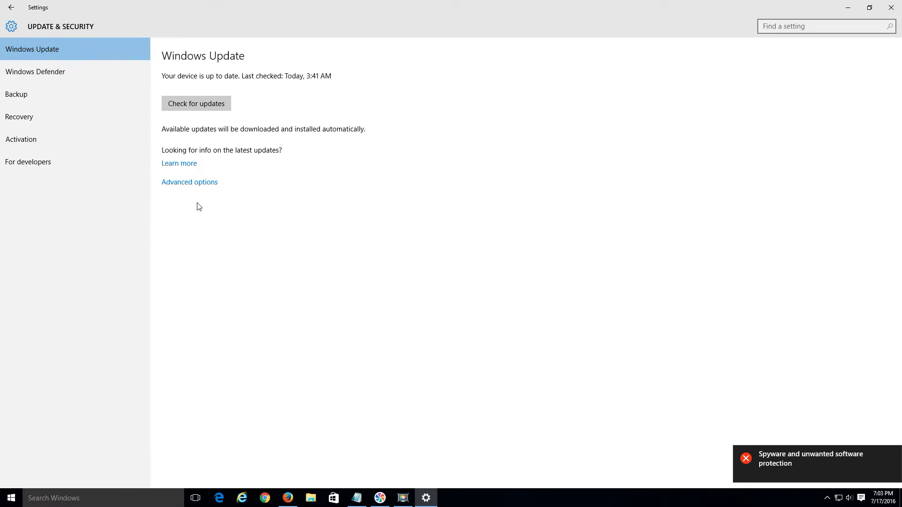
click(184, 184)
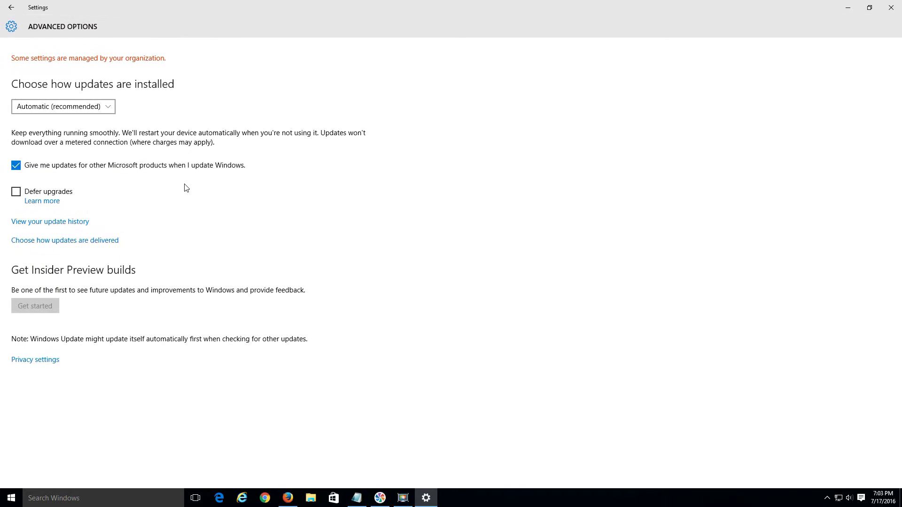
click(49, 225)
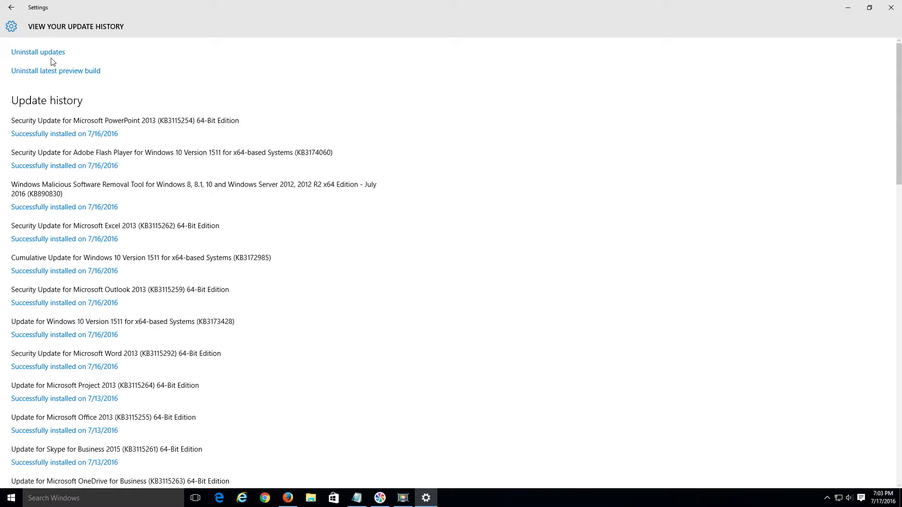
click(25, 54)
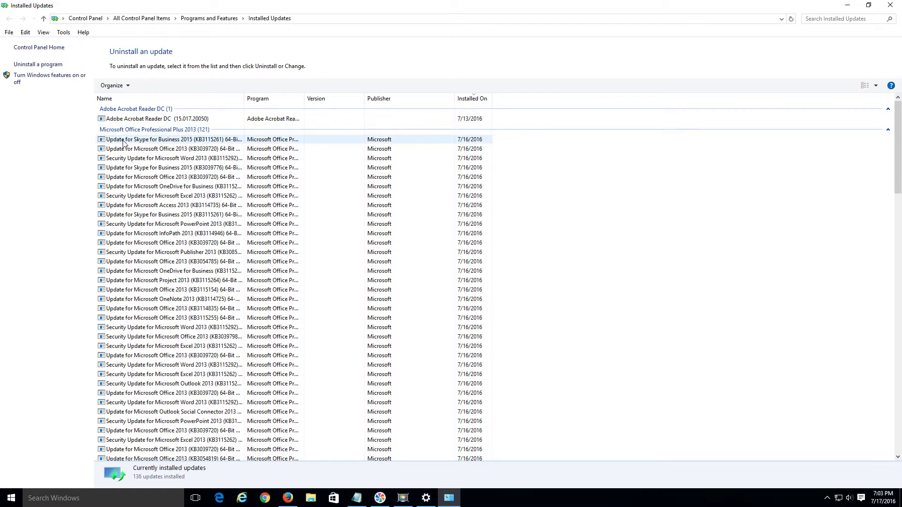
Step: View the uninstall option for the Skype for Business 2015 (KB3115261) update, and close Installed Updates and Settings without uninstalling it
click(211, 141)
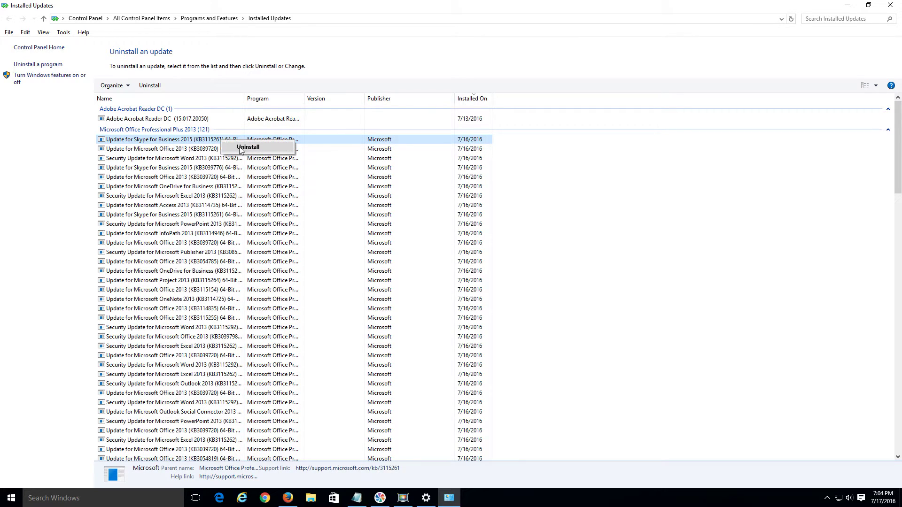
click(891, 5)
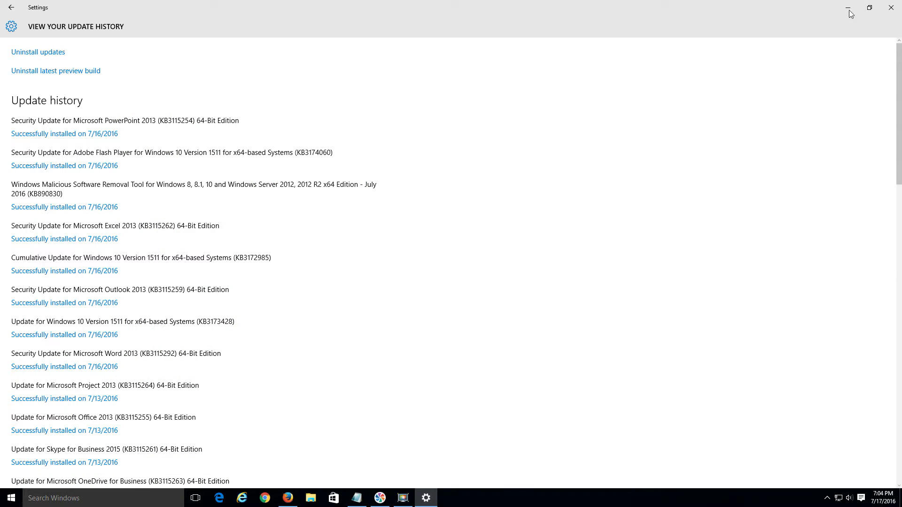
click(892, 7)
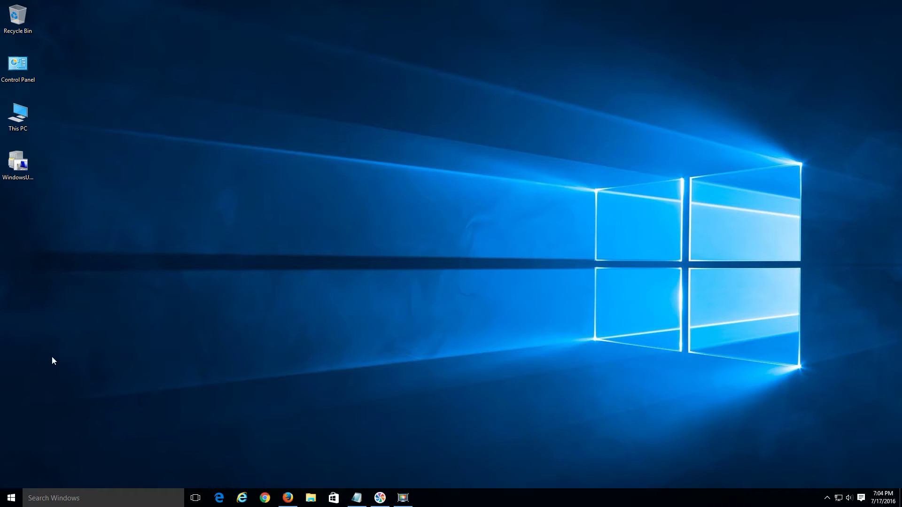
Step: Run services.msc again to reopen the Services console
right_click(13, 497)
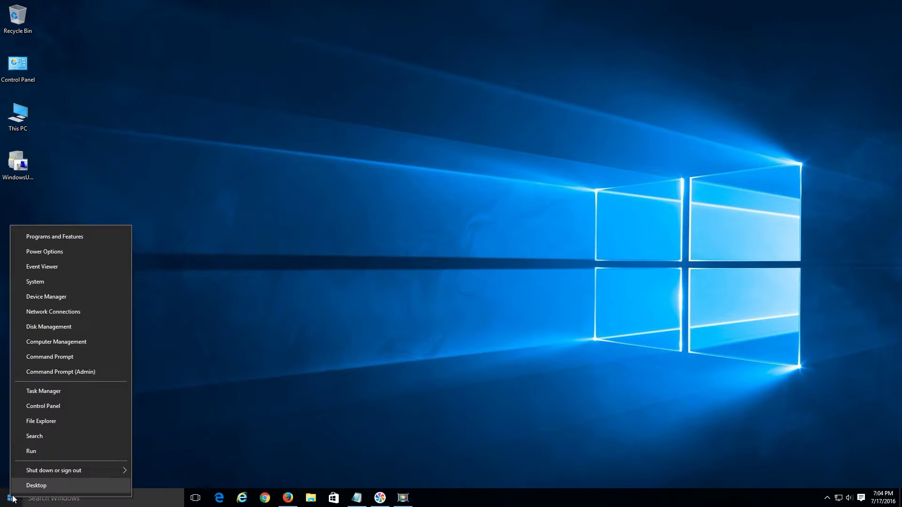
click(32, 452)
text(s)
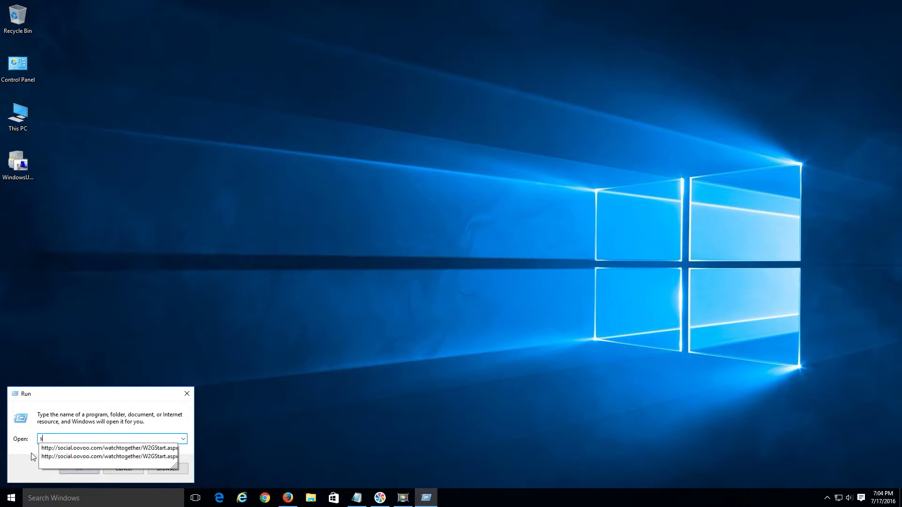
text(ervices.msc)
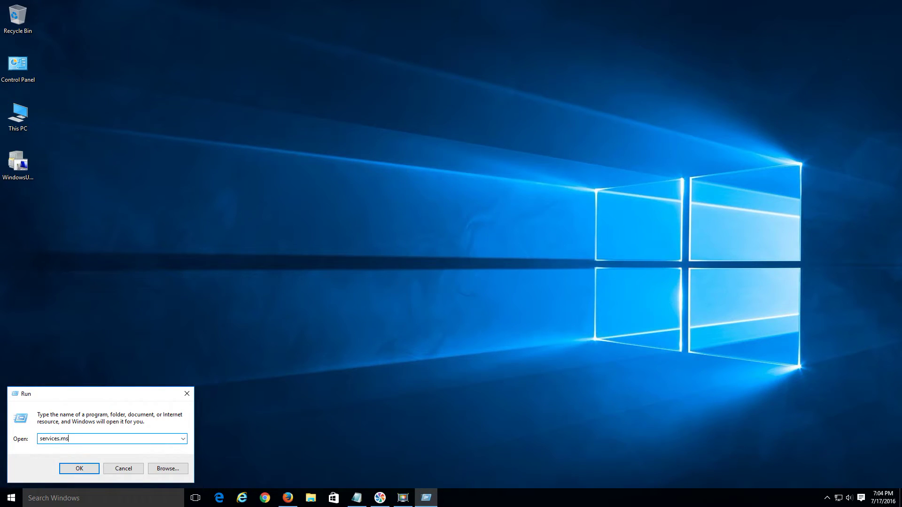
key(Return)
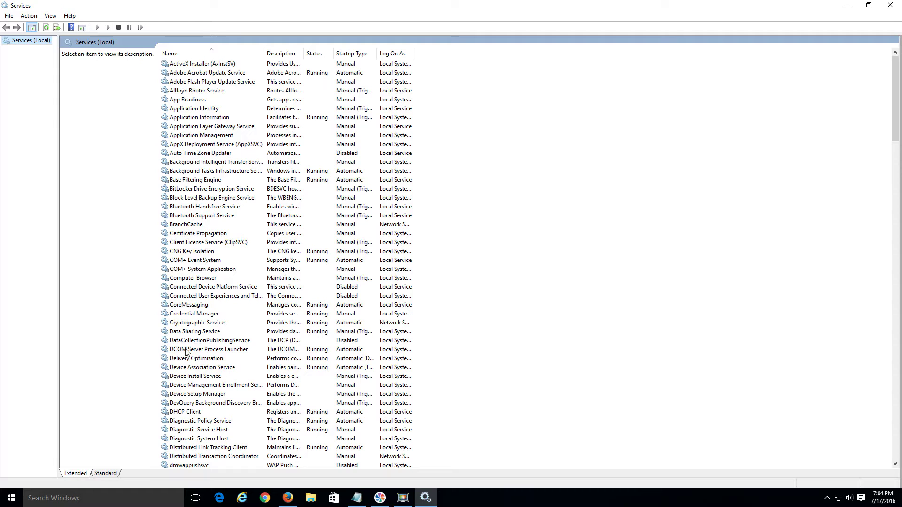
Step: Start the Windows Firewall service from its properties dialog and accept the dialog
click(186, 351)
key(w)
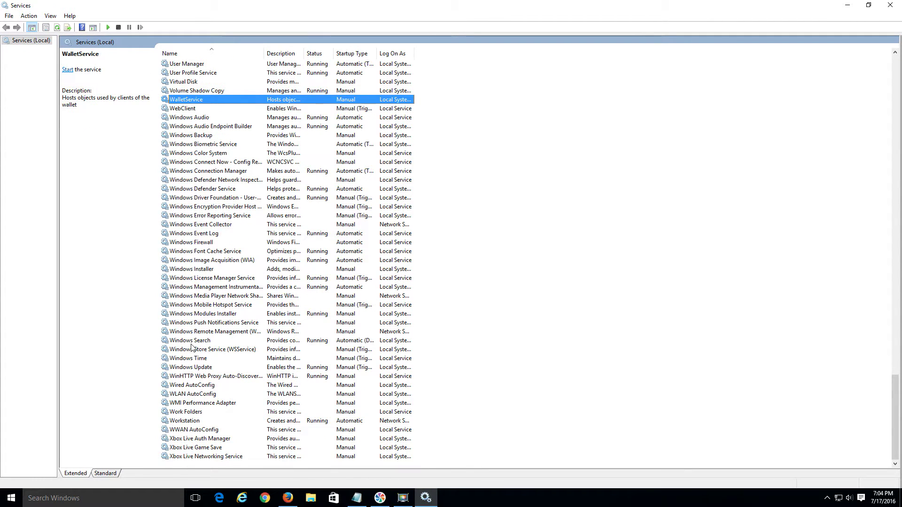
click(201, 243)
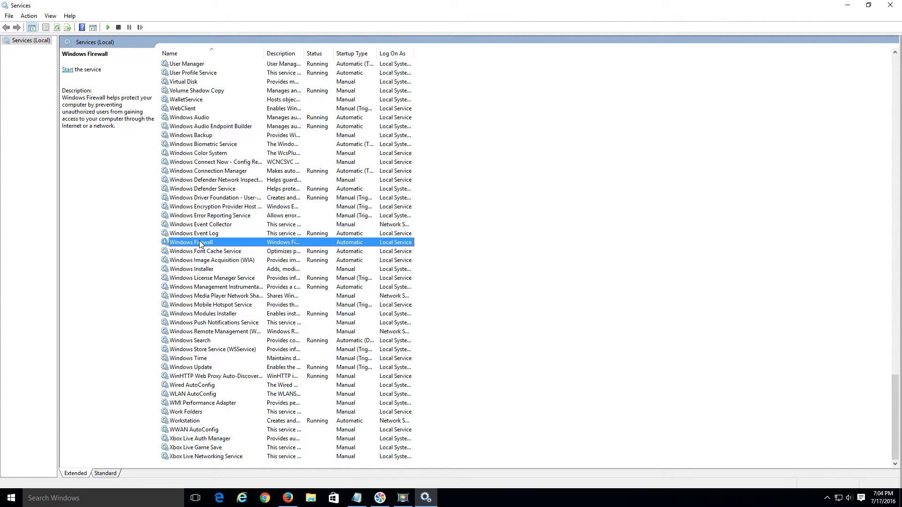
right_click(199, 241)
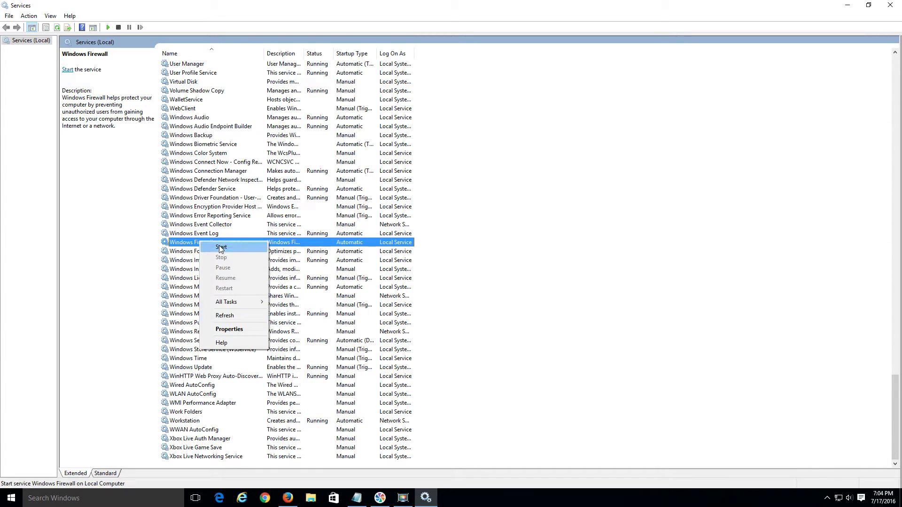
click(240, 331)
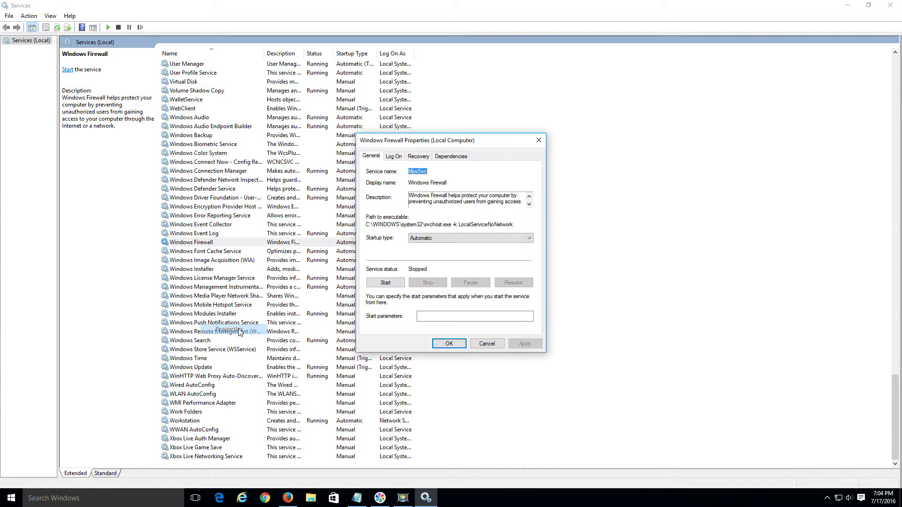
click(385, 283)
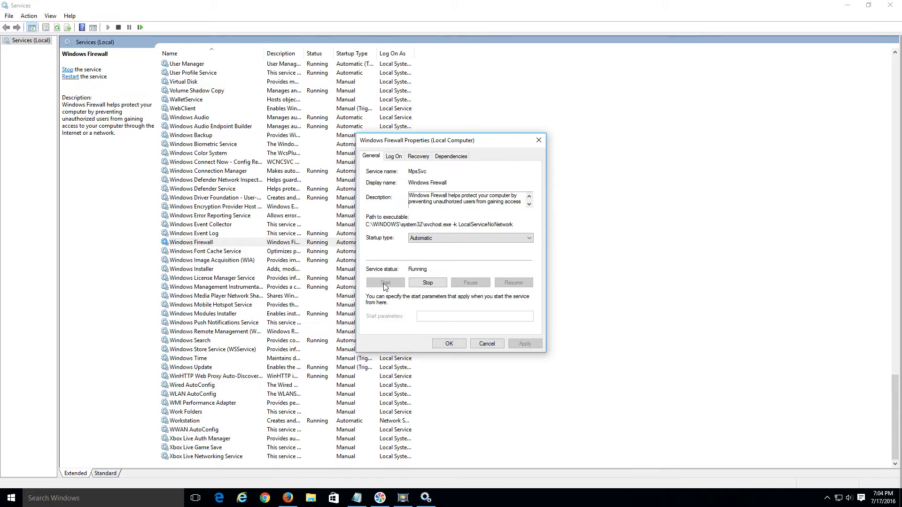
click(449, 344)
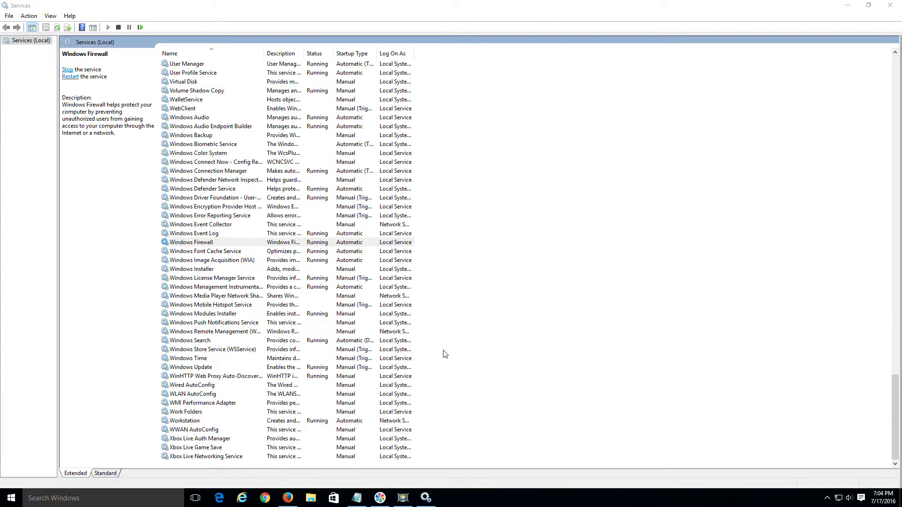
Step: Close Services, turn on Windows Defender real-time protection in the Update & security settings, and close Settings
click(890, 5)
click(11, 498)
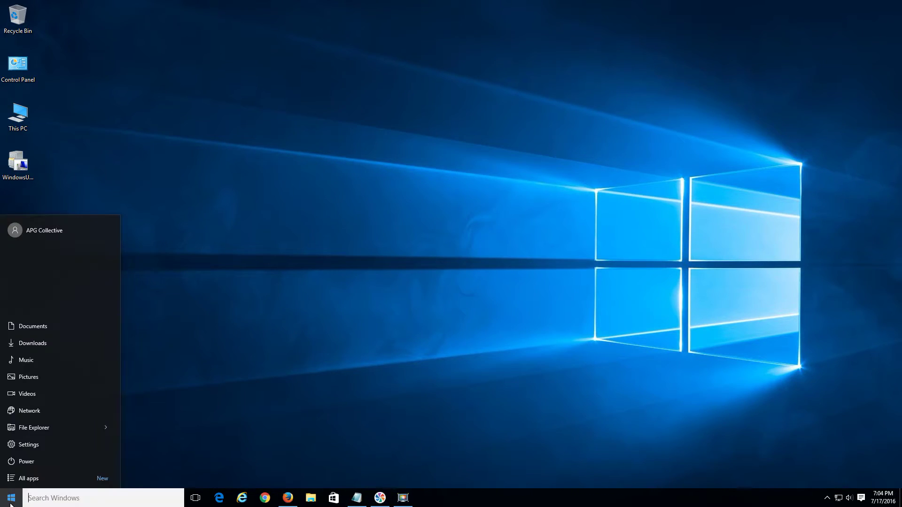
click(29, 444)
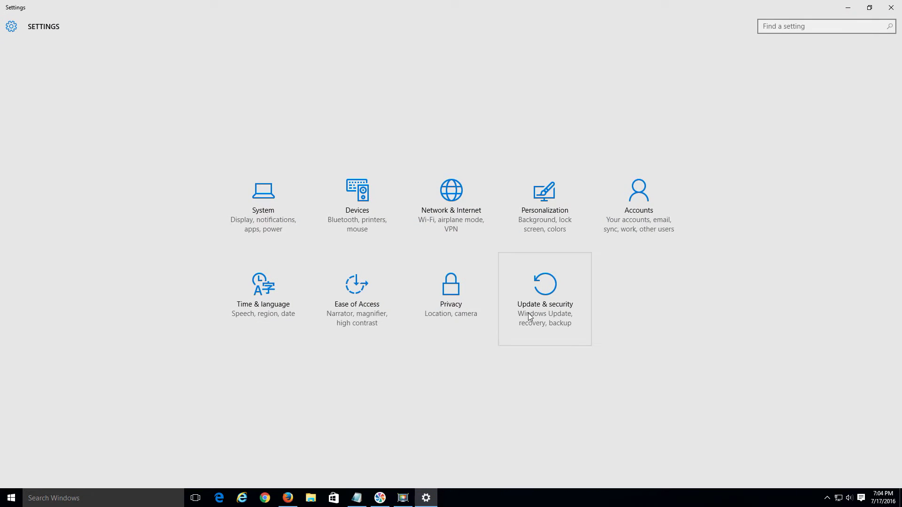
click(557, 309)
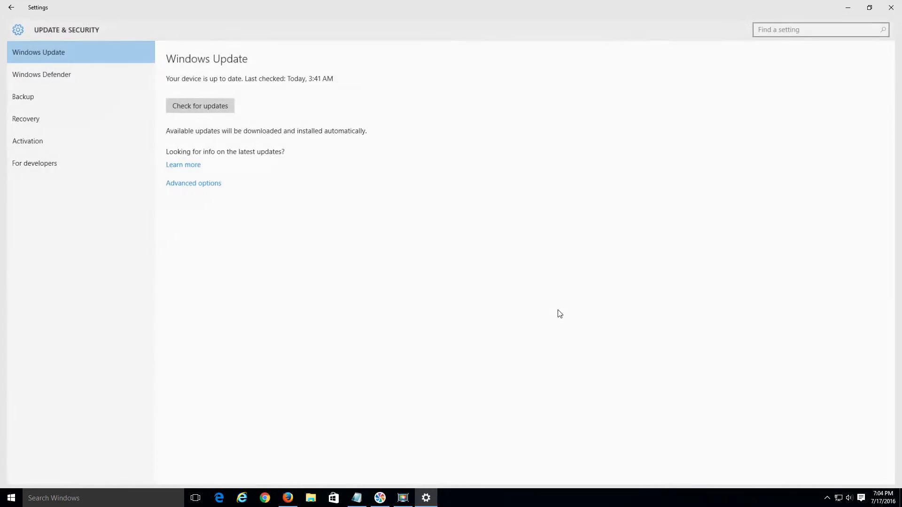
click(47, 72)
click(179, 109)
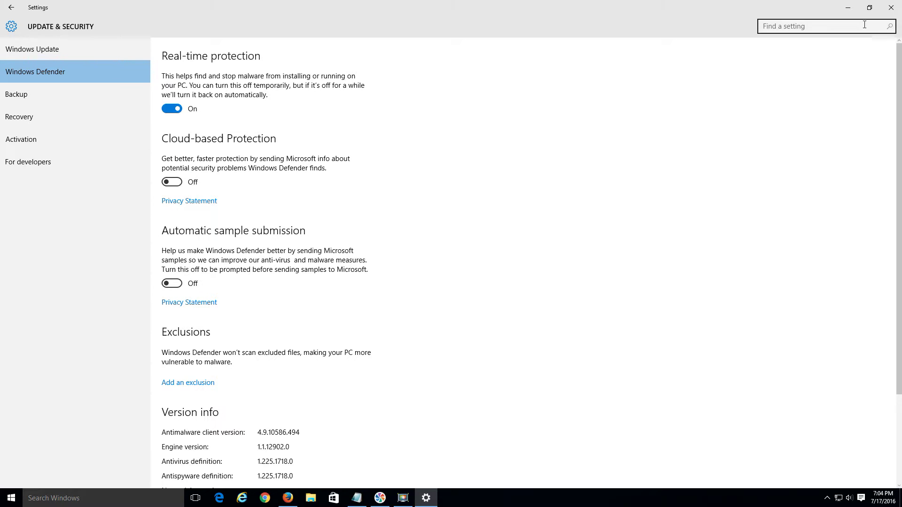
click(890, 8)
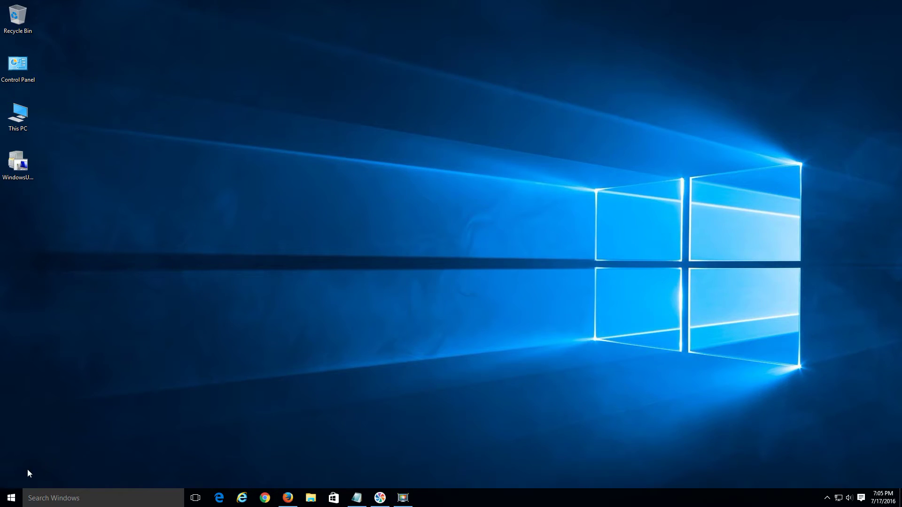
Step: In an administrator Command Prompt, stop the Windows Update and BITS services with net stop wuauserv and net stop bits
right_click(11, 500)
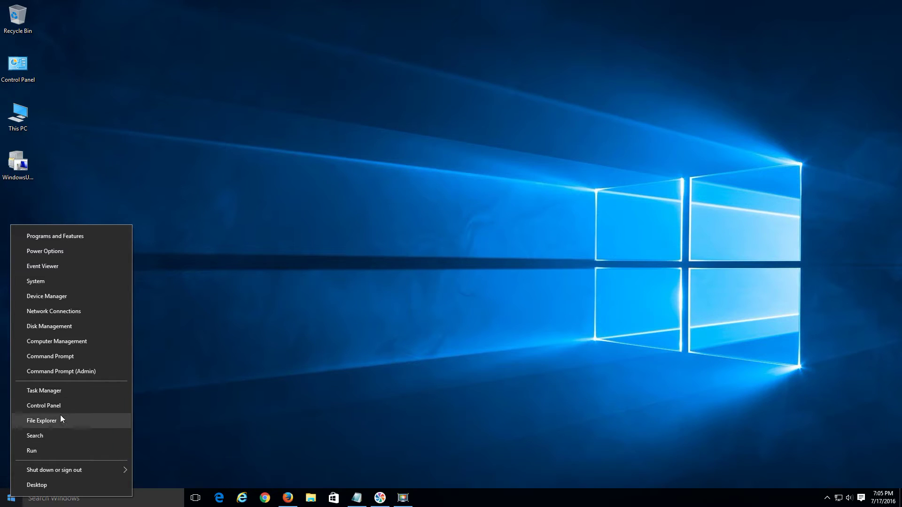
click(62, 372)
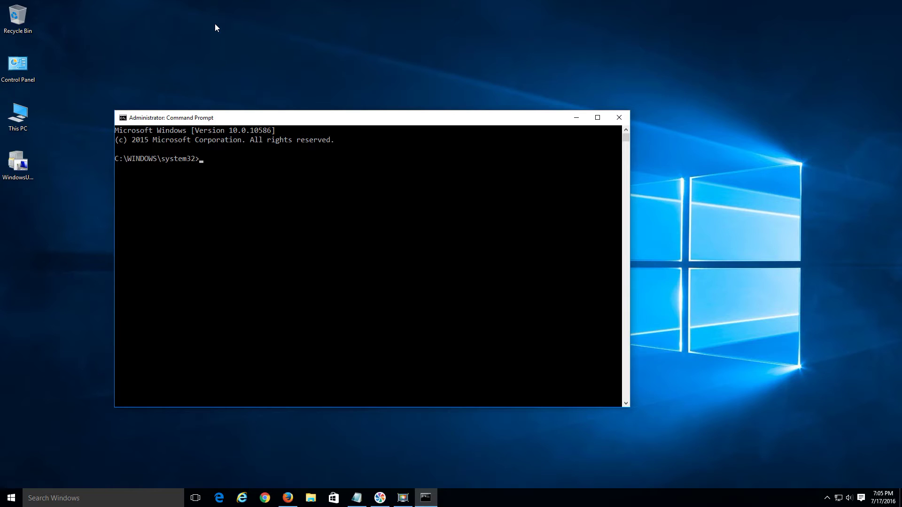
text(net stop wuauserv)
key(Return)
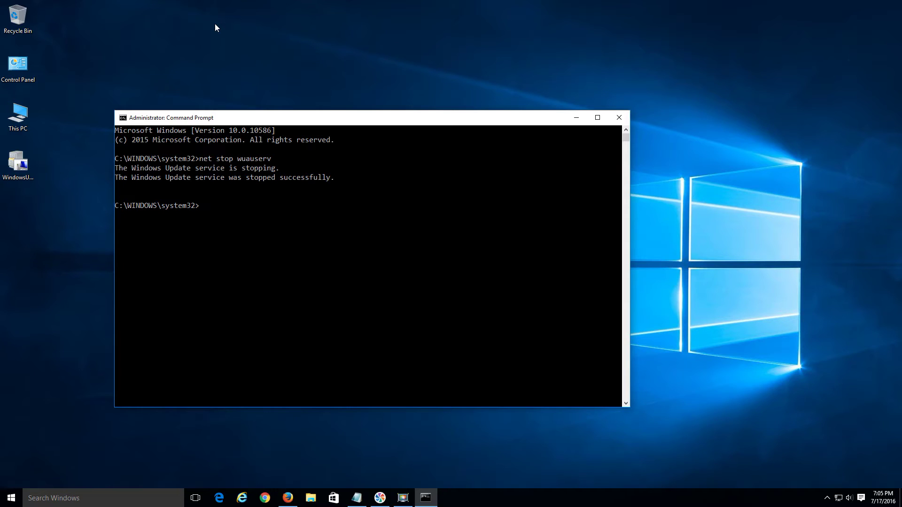
text(net stop bits)
key(Return)
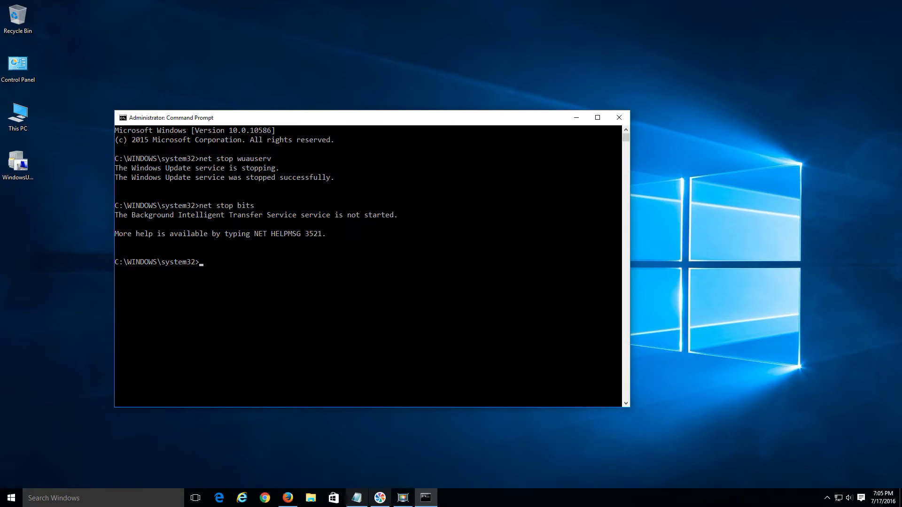
Step: Copy the path C:\Windows\SoftwareDistribution from the open Notepad note, minimize the note, and reposition the Command Prompt window
click(361, 501)
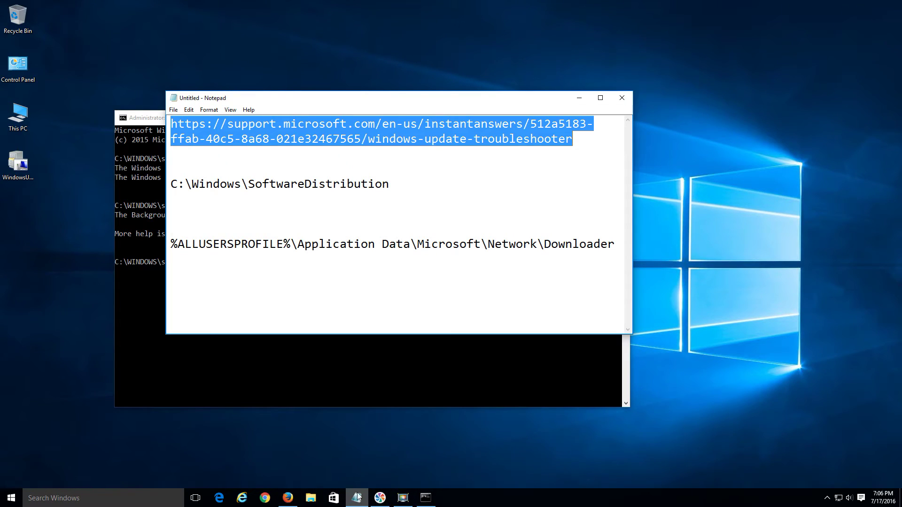
click(390, 183)
click(238, 195)
drag(238, 195, 171, 185)
key(ctrl+c)
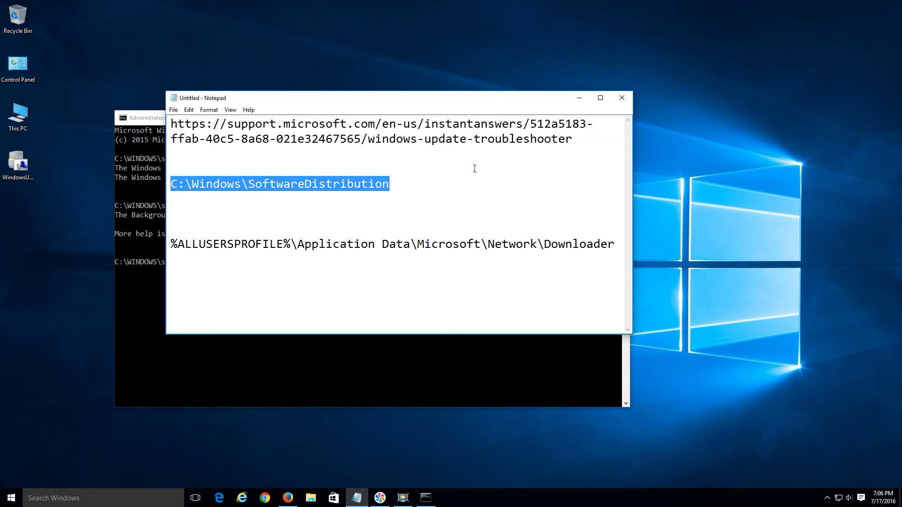
click(579, 98)
drag(502, 123, 583, 72)
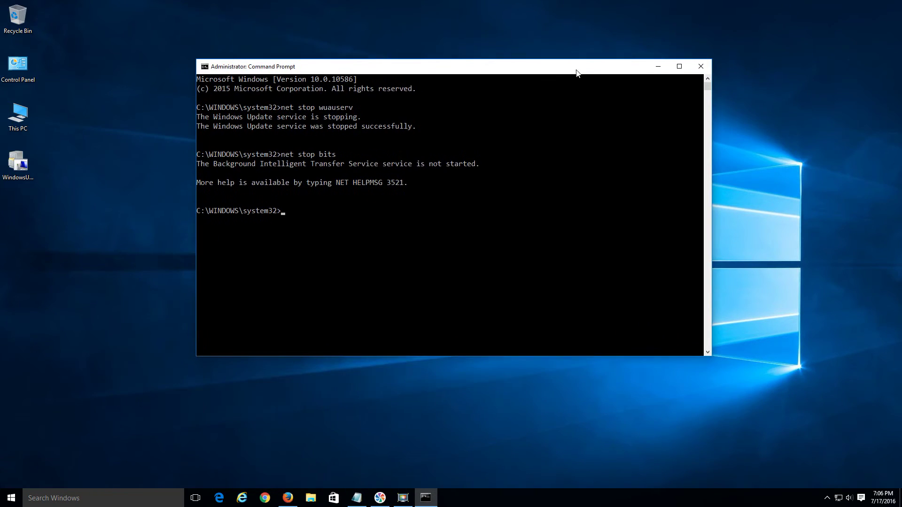
Step: Open the C:\Windows\SoftwareDistribution folder by running the copied path
right_click(12, 501)
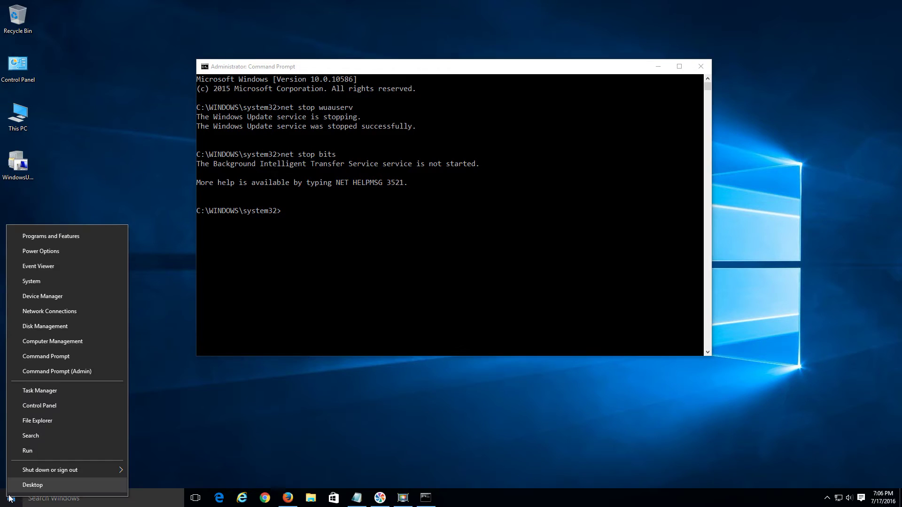
click(36, 453)
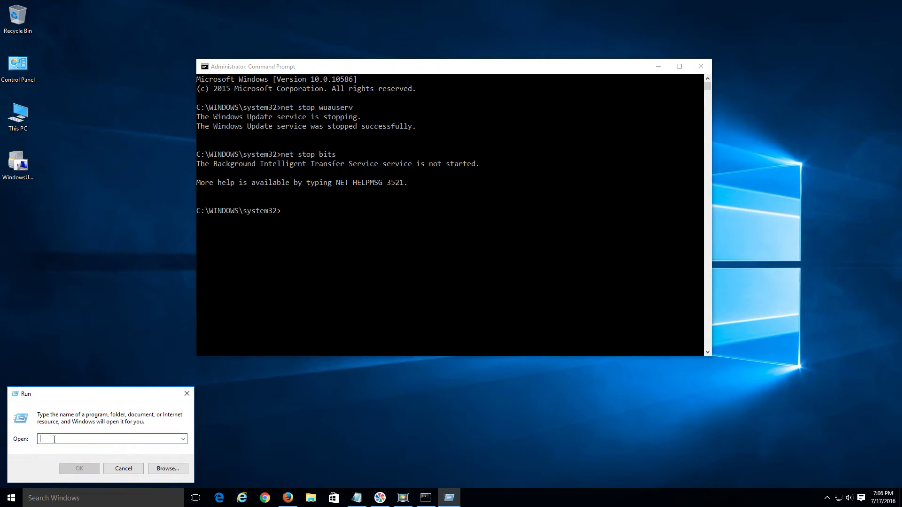
key(ctrl+v)
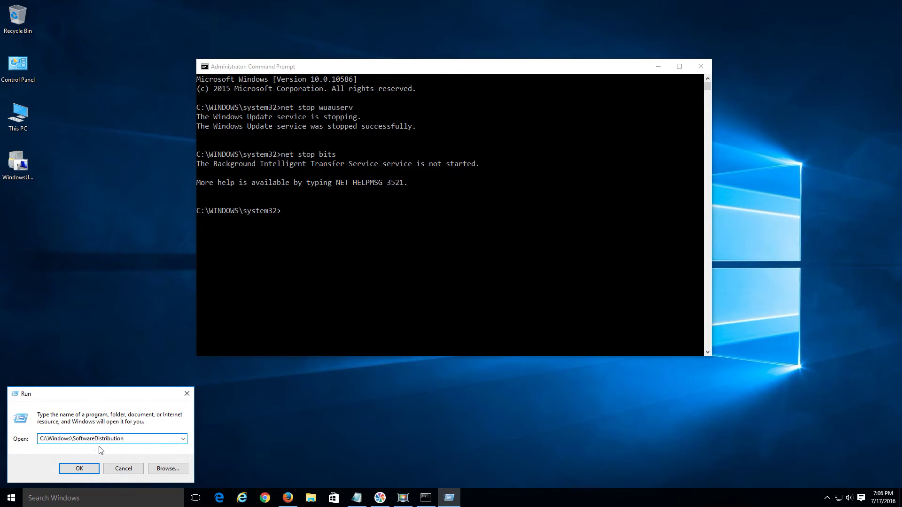
click(79, 469)
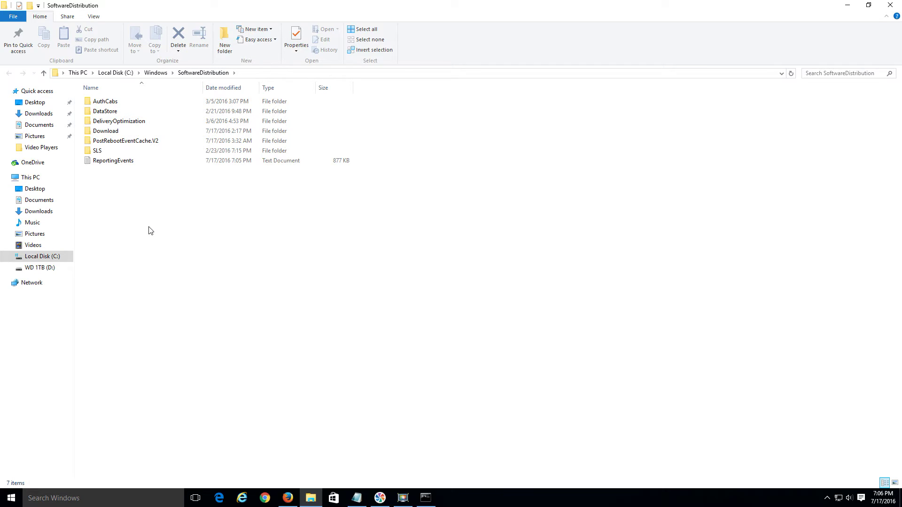
Step: Delete everything in the SoftwareDistribution folder, granting administrator permission for all items, and close the folder window
key(ctrl+a)
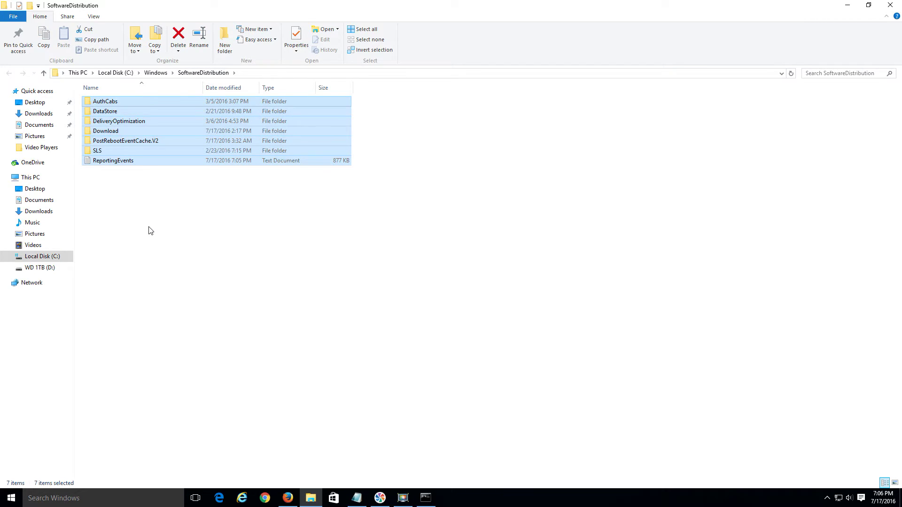
key(Delete)
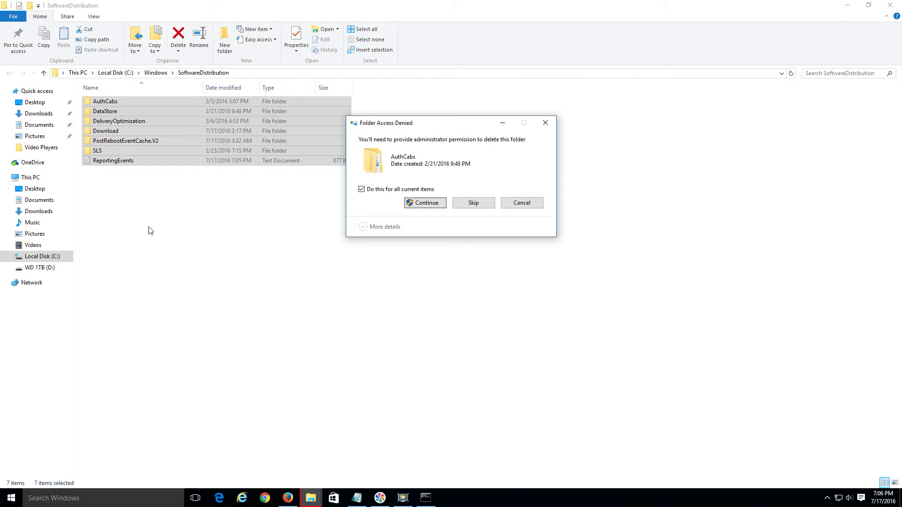
key(Return)
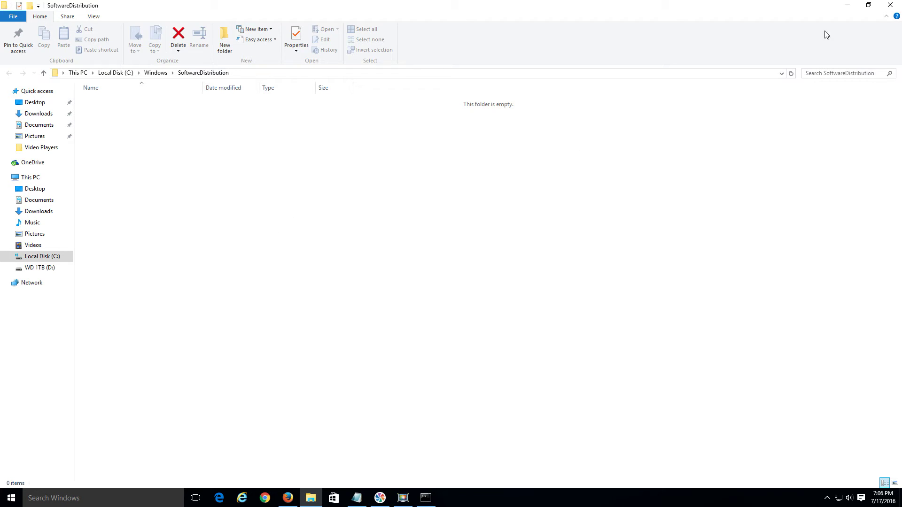
click(891, 6)
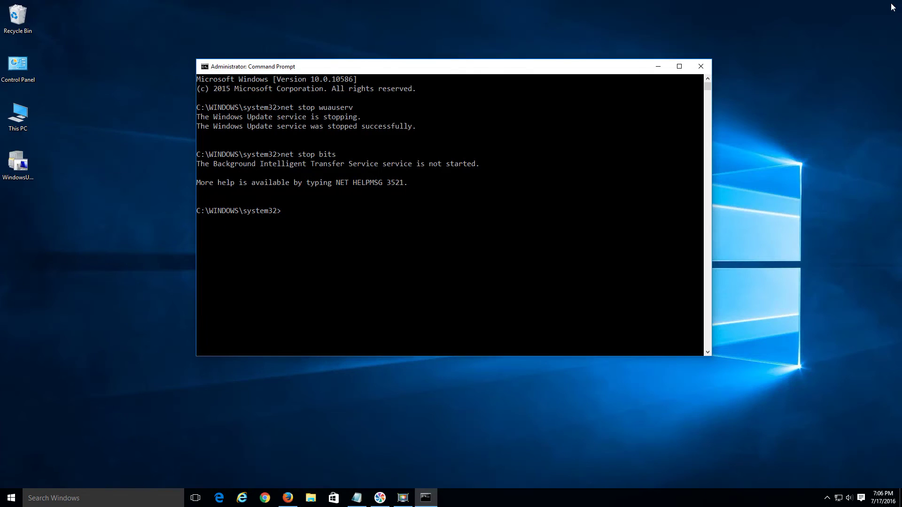
Step: Restart the Windows Update and BITS services with net start wuauserv and net start bits, and close the Command Prompt
click(397, 228)
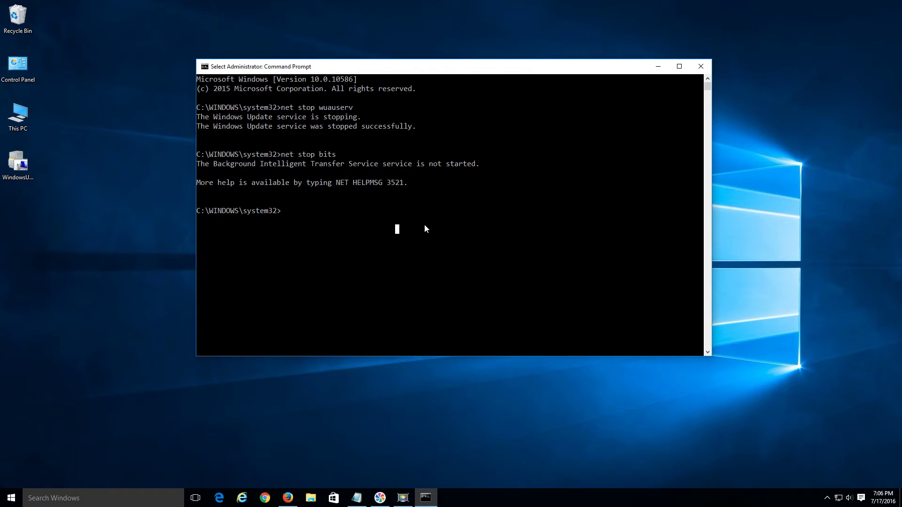
text(net s)
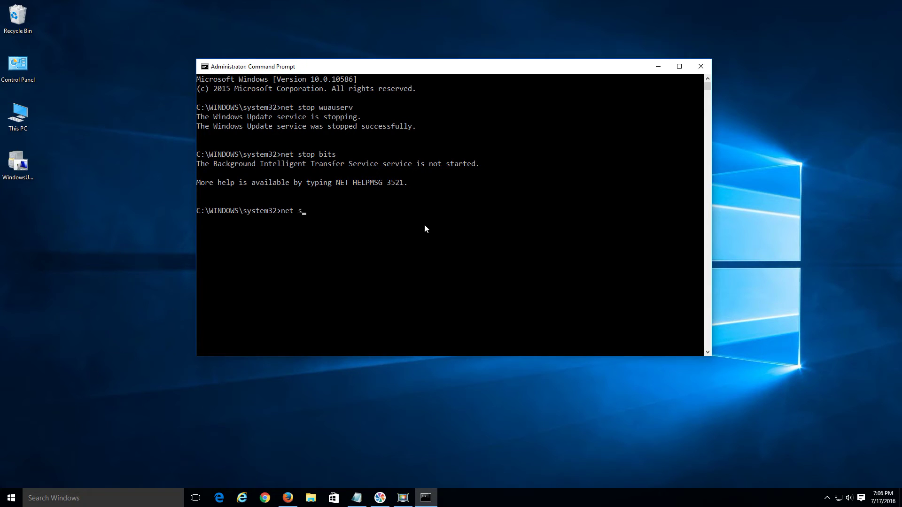
text(tart wuauserv)
key(Return)
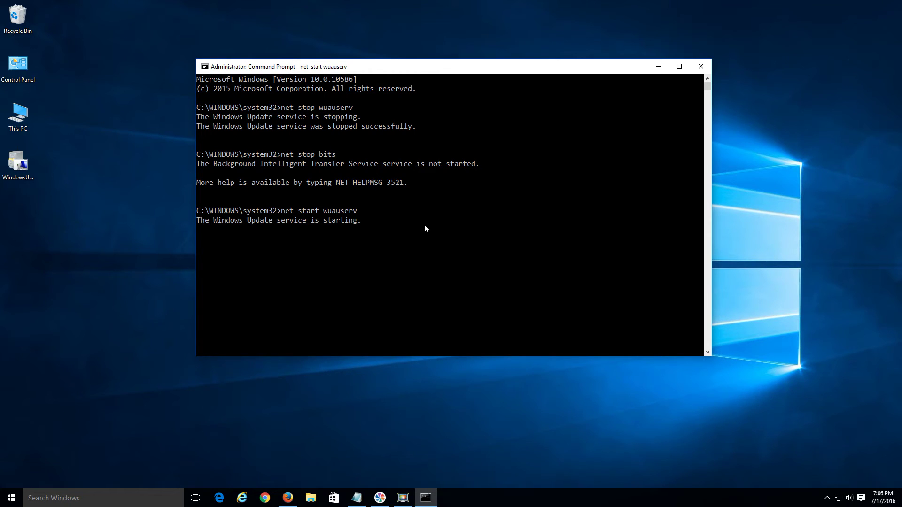
text(net start bits)
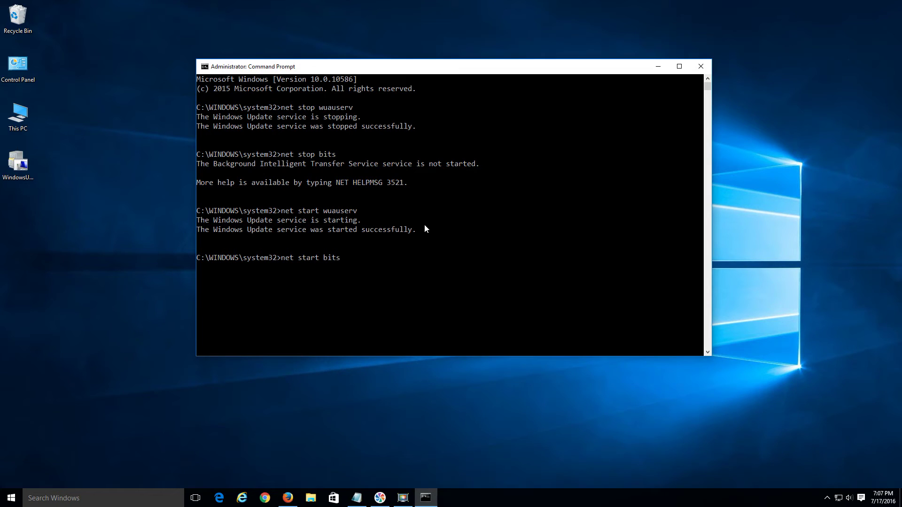
key(Return)
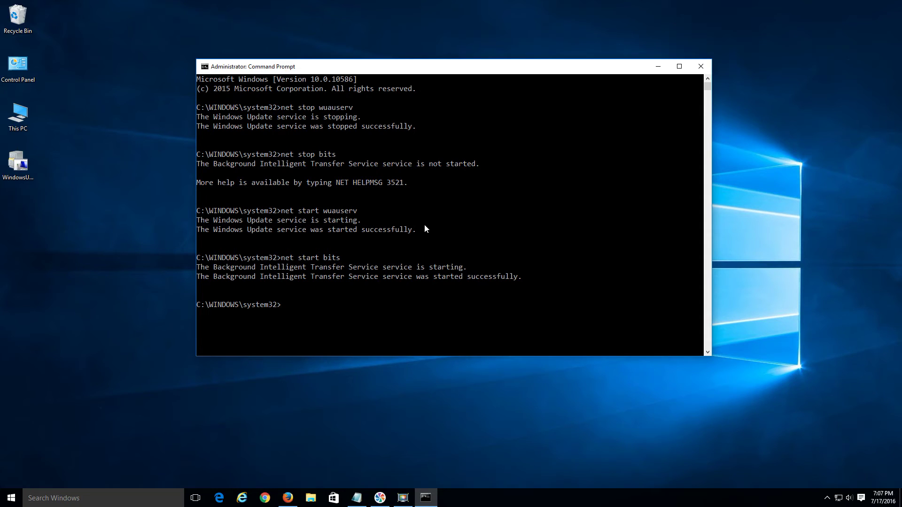
click(700, 66)
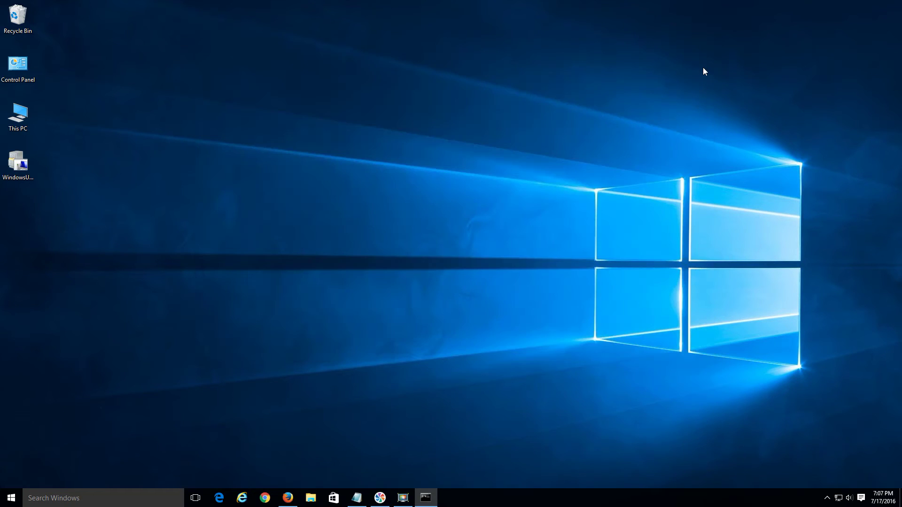
Step: Empty the Recycle Bin and confirm the permanent deletion
right_click(22, 20)
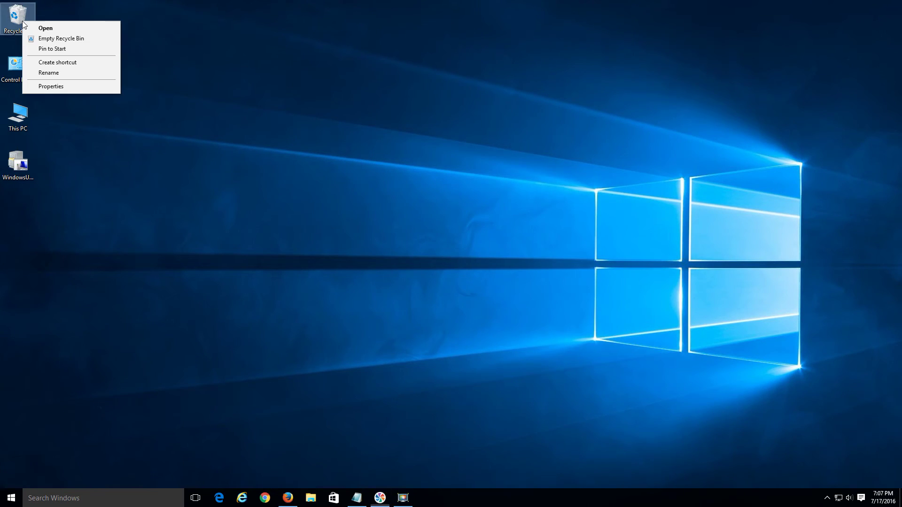
click(41, 38)
click(489, 256)
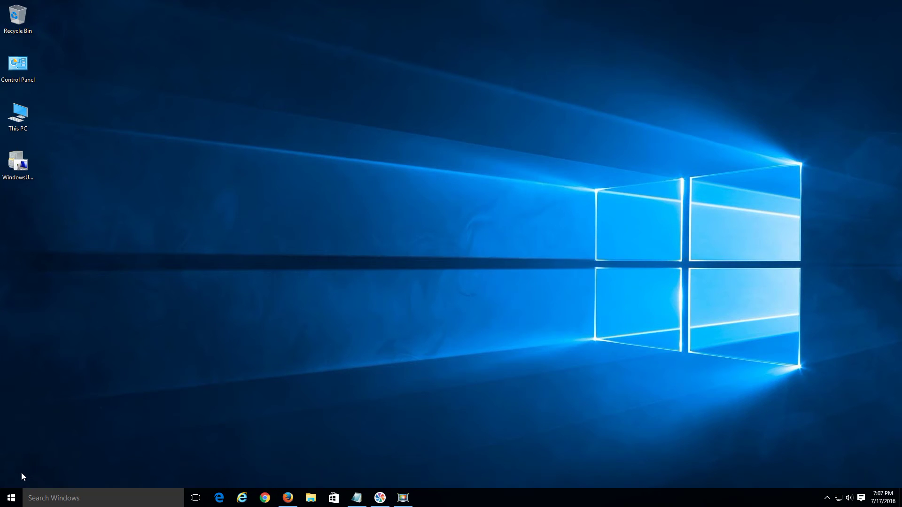
Step: Open the user's temporary files folder by running %temp%
right_click(11, 500)
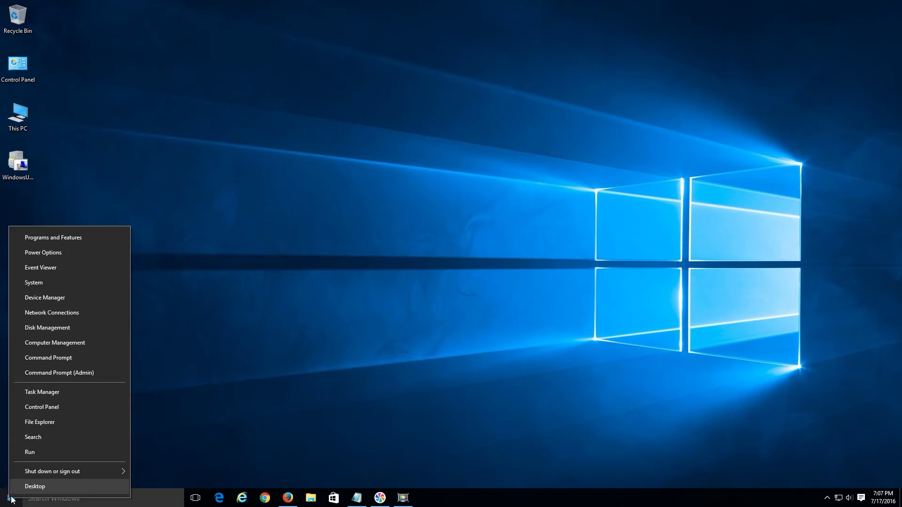
click(33, 453)
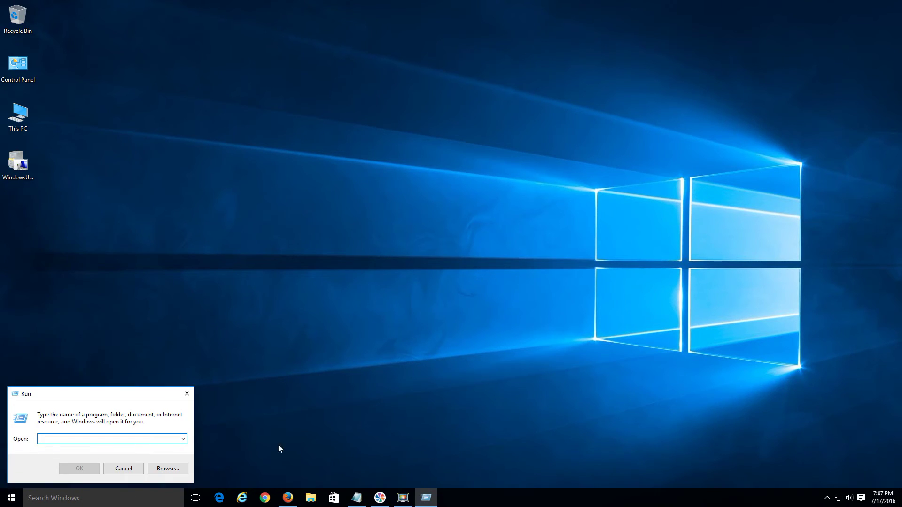
text(%)
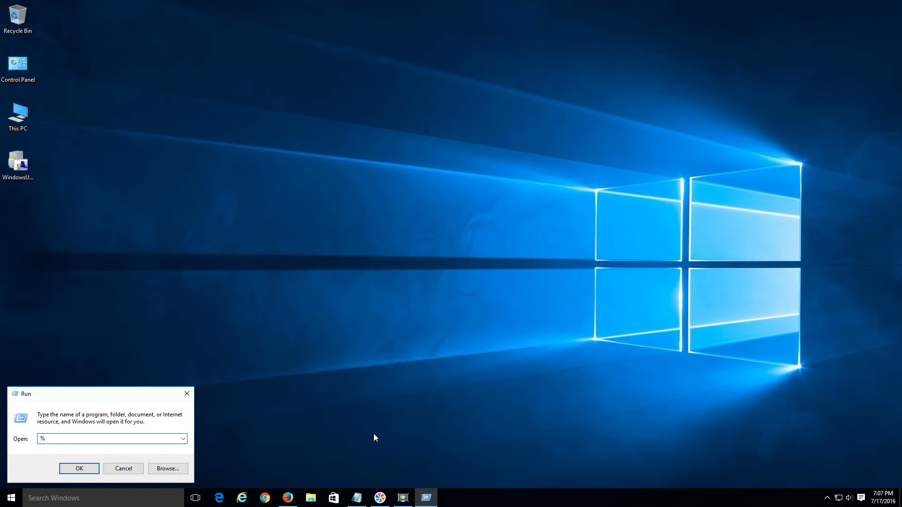
text(temp%)
key(Return)
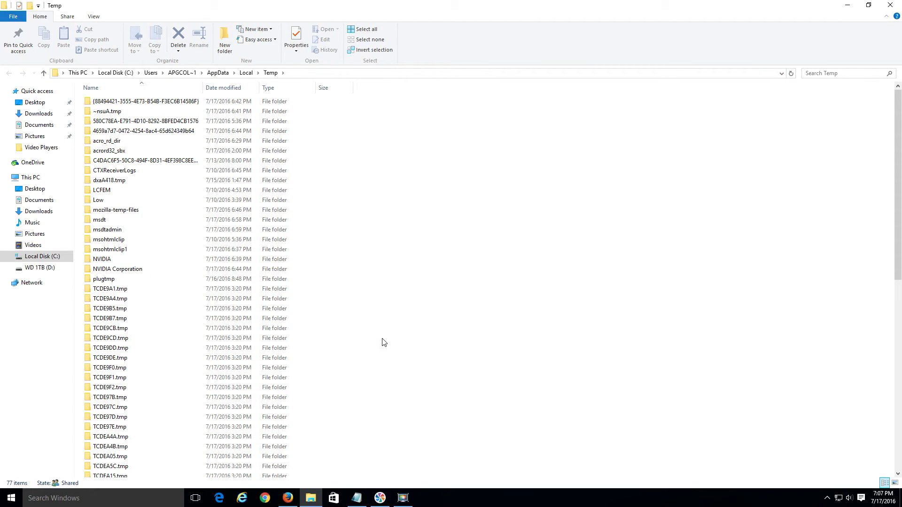
Step: Delete everything in the Temp folder, skipping all items that are in use or access-protected, and close the folder window
click(321, 333)
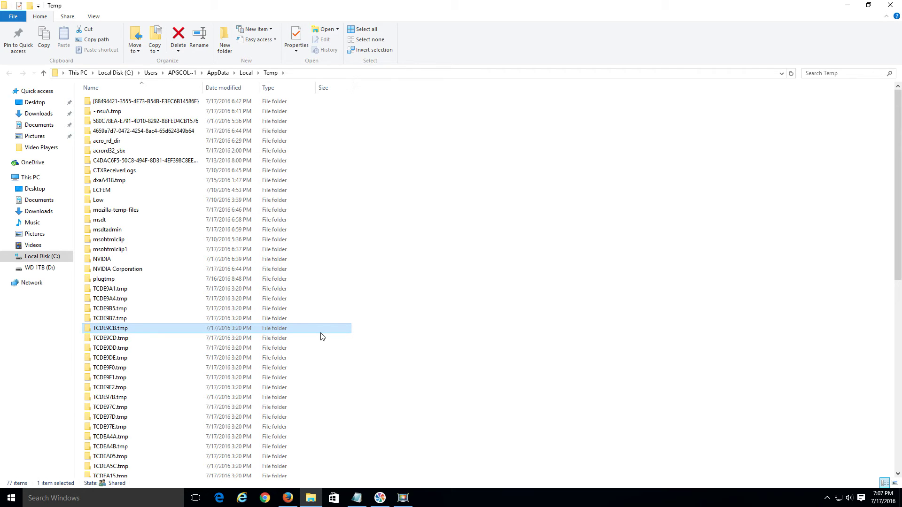
key(ctrl+a)
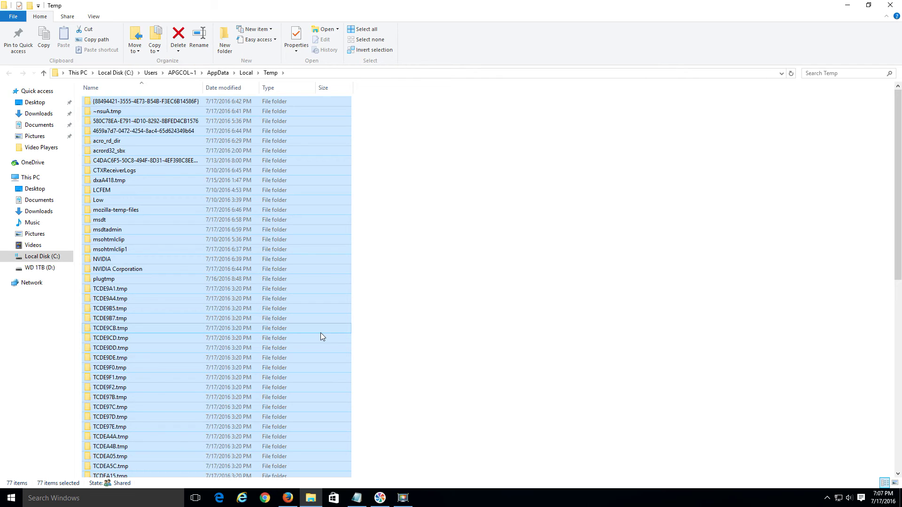
key(Delete)
click(421, 204)
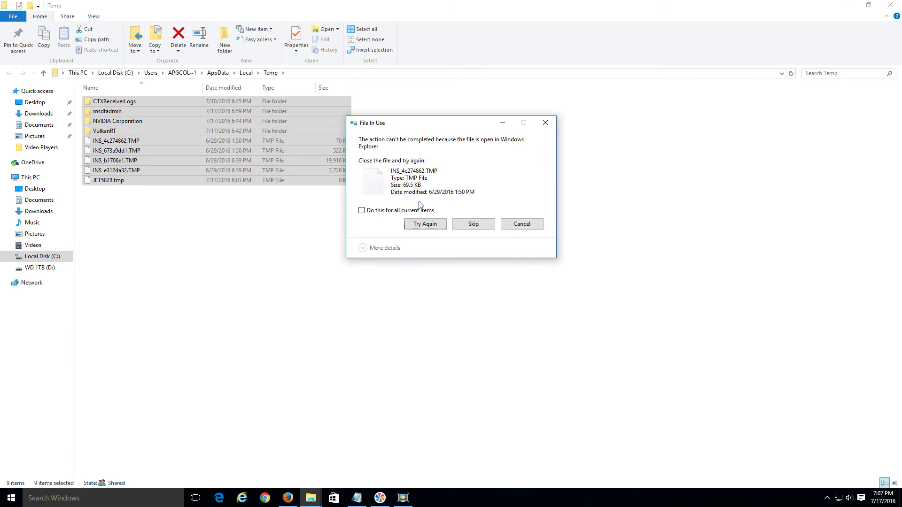
click(365, 213)
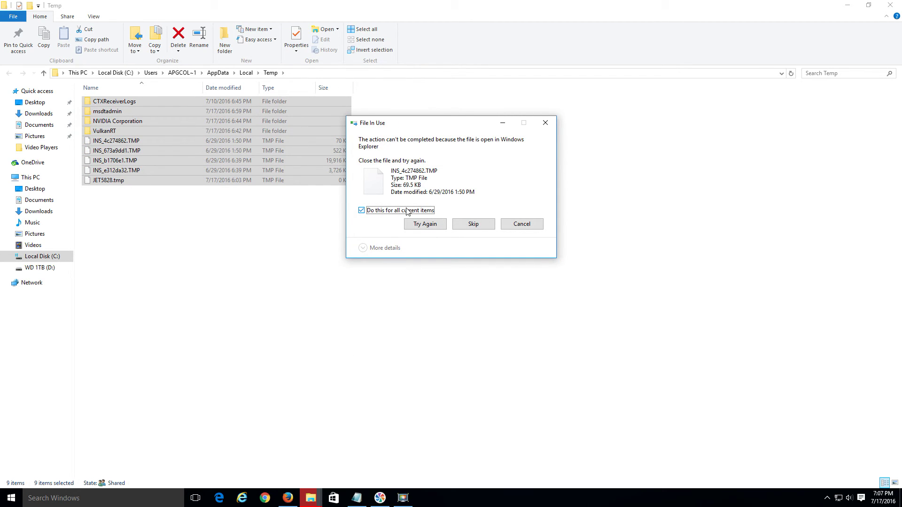
click(473, 224)
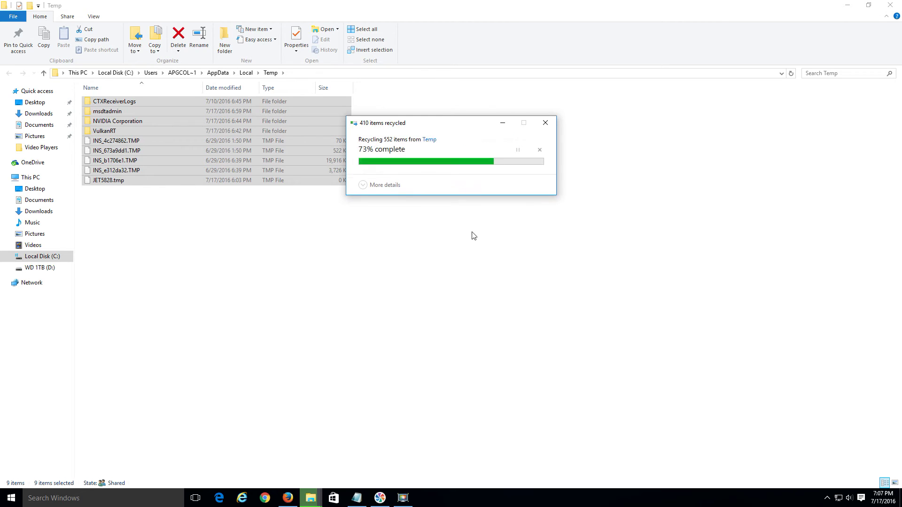
click(361, 210)
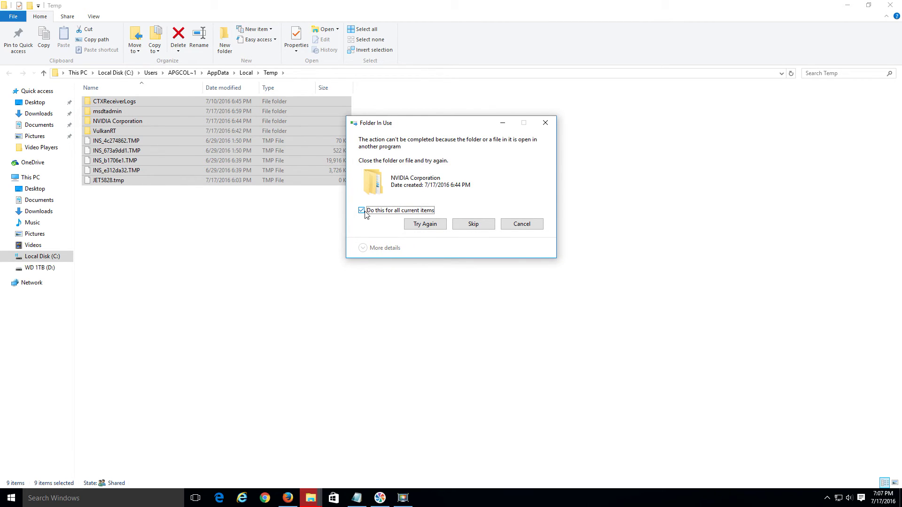
click(474, 225)
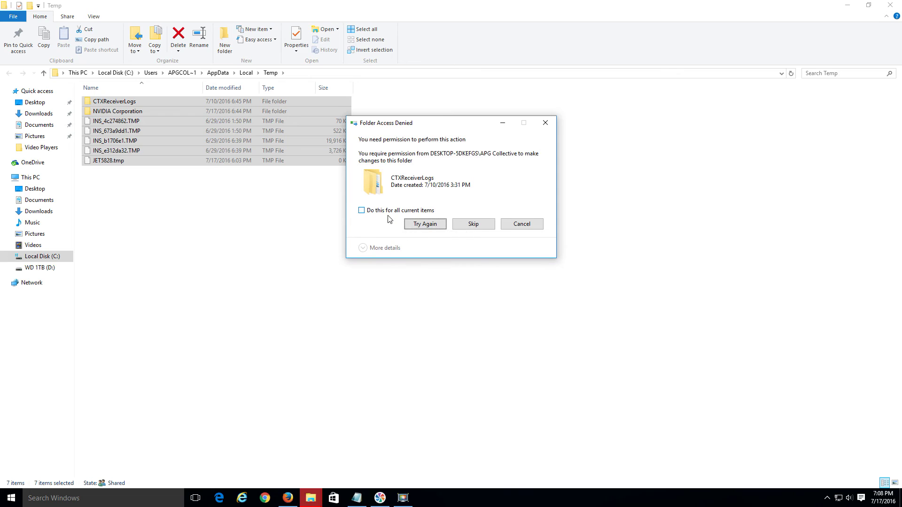
click(389, 212)
click(476, 225)
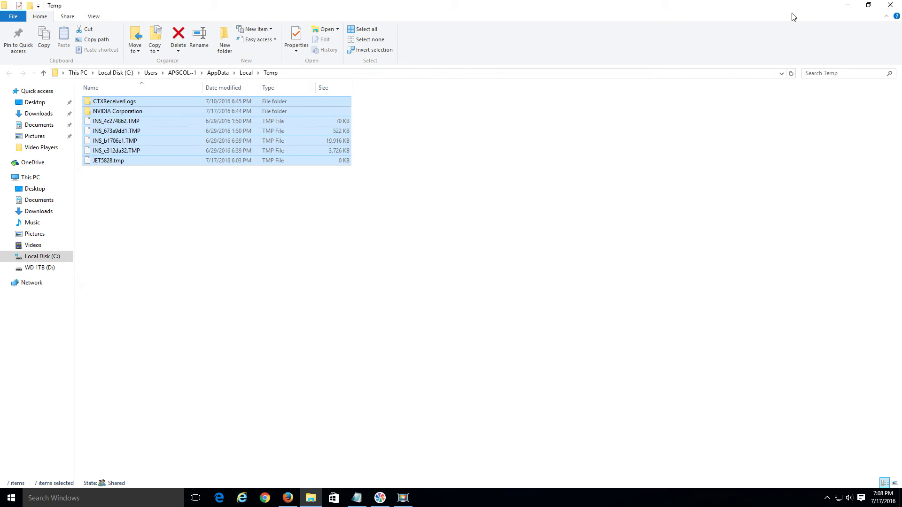
click(891, 4)
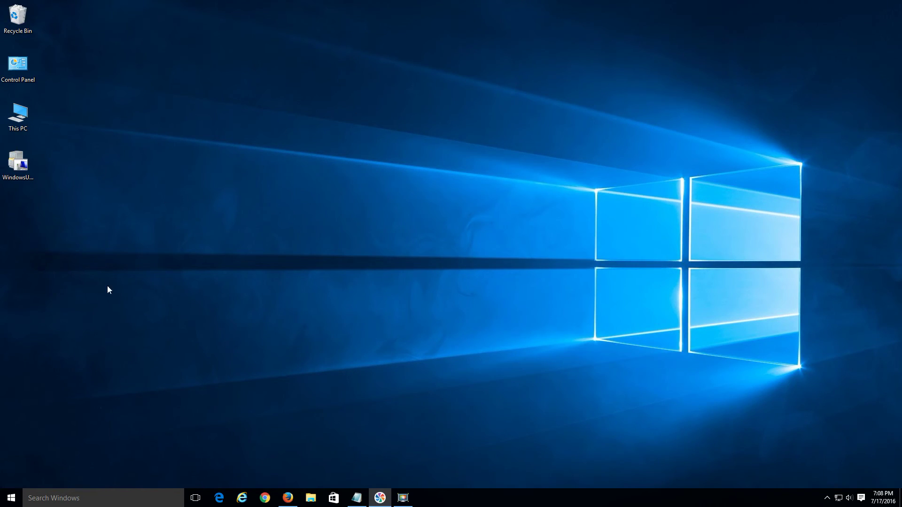
Step: Open Internet Options from Control Panel and view the temporary internet files through the browsing history settings
right_click(13, 502)
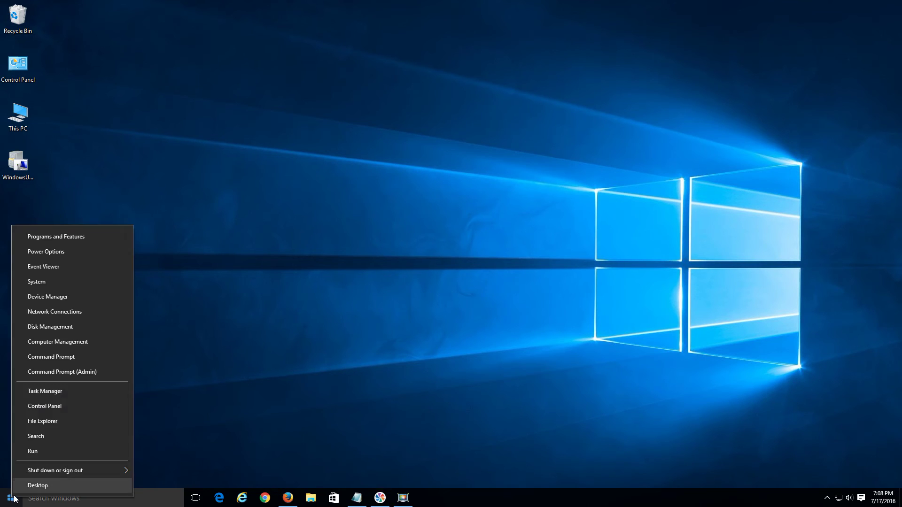
click(47, 410)
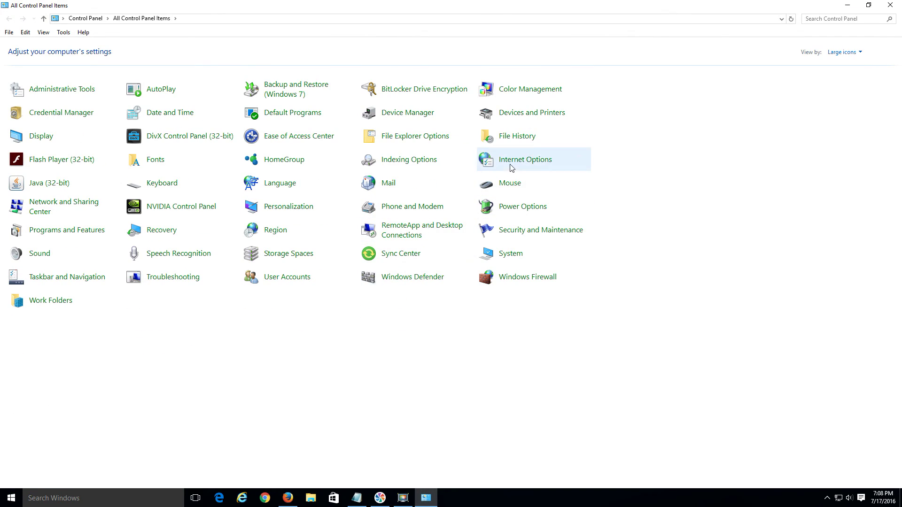
click(511, 163)
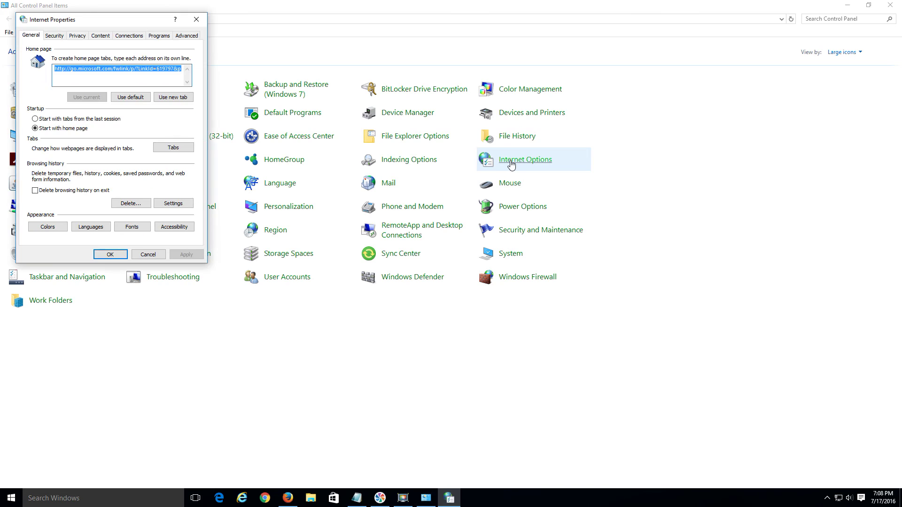
drag(119, 22, 313, 150)
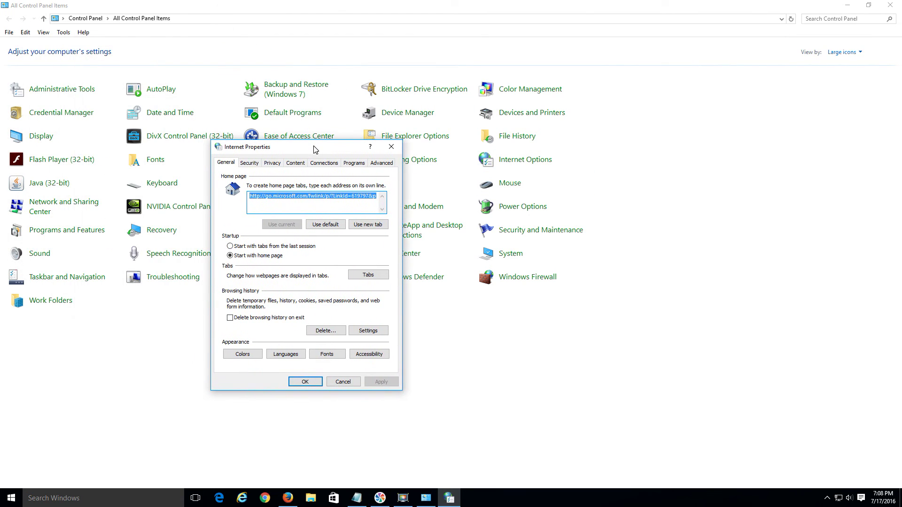
click(370, 332)
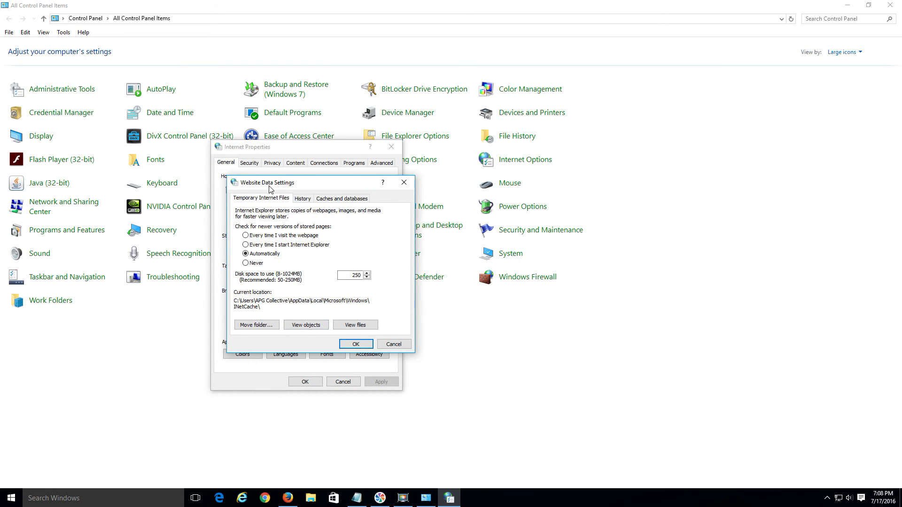
click(355, 326)
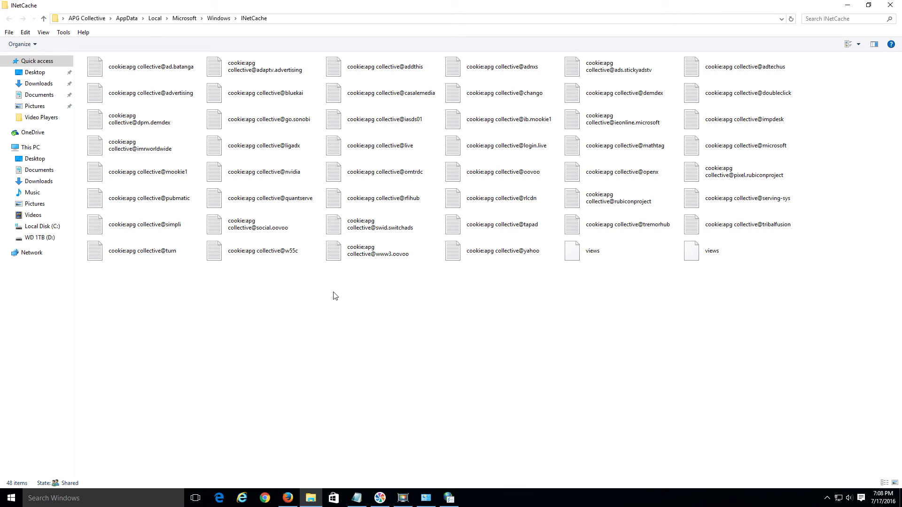
Step: Delete all files and cookies in the INetCache folder, close it, and accept the Website Data Settings
key(ctrl+a)
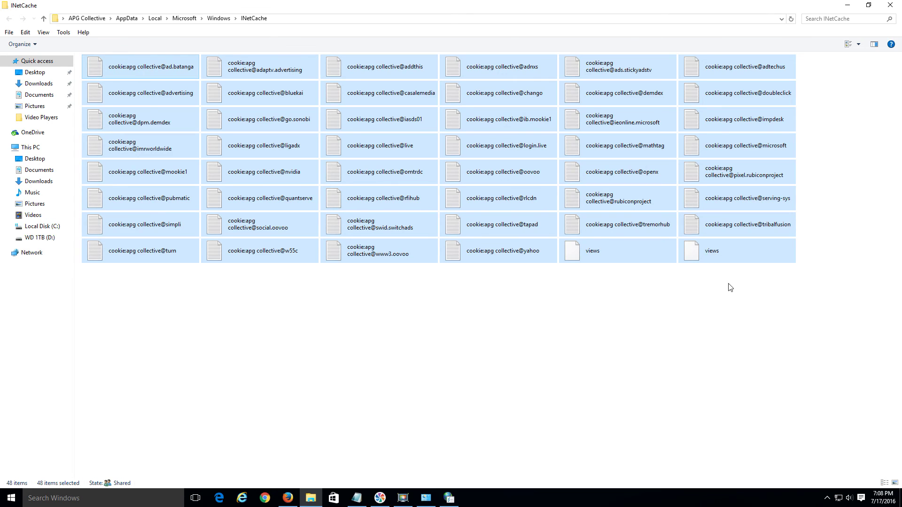
key(Delete)
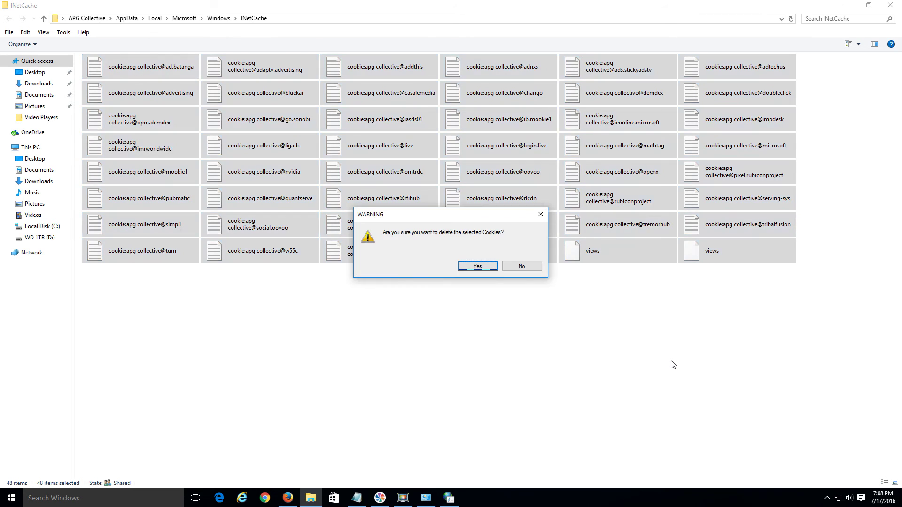
key(Return)
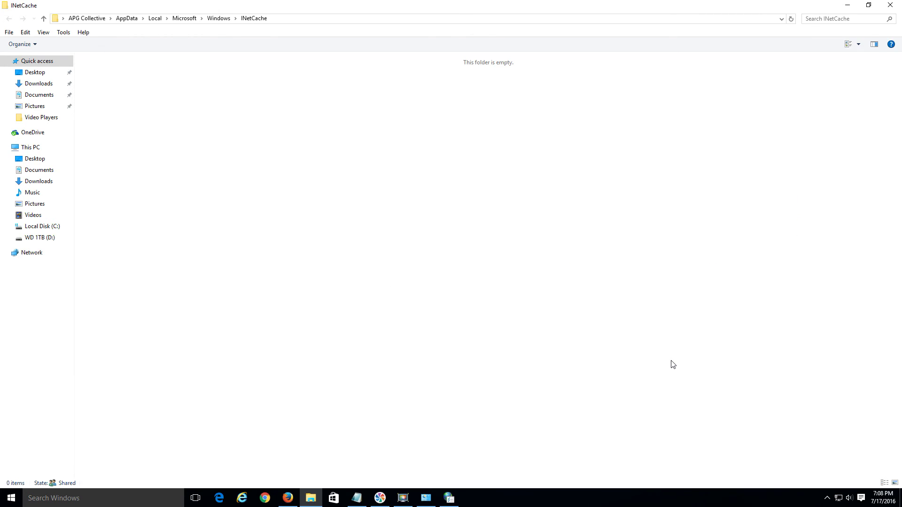
click(897, 5)
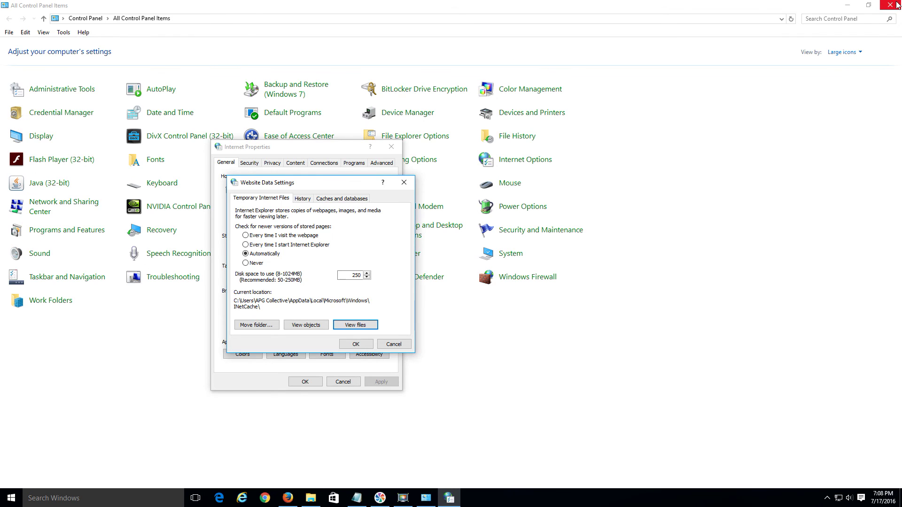
click(355, 345)
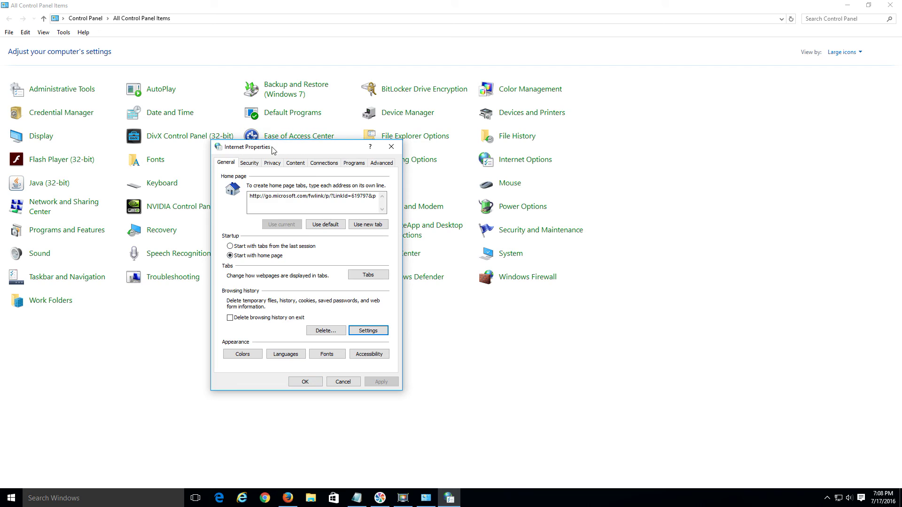
Step: Reset all Internet Explorer settings with Delete personal settings enabled, and close the reset dialog and Control Panel
click(384, 163)
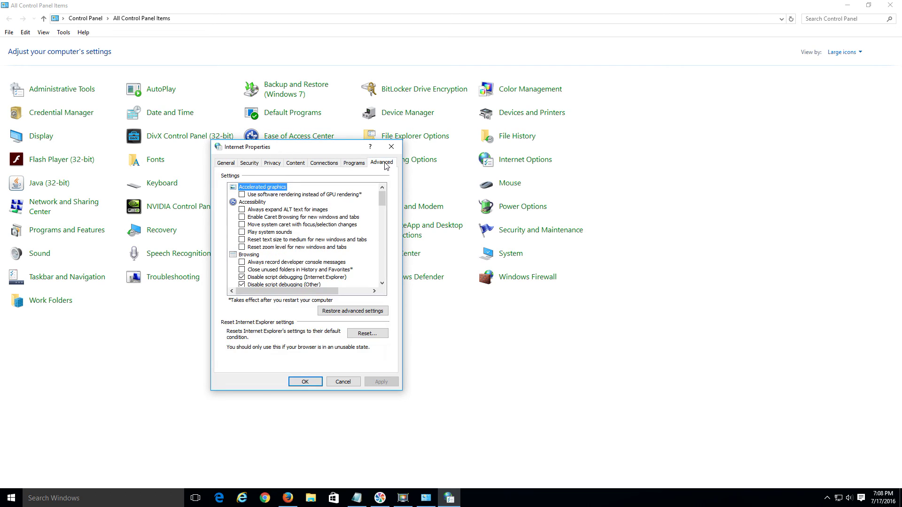
click(363, 334)
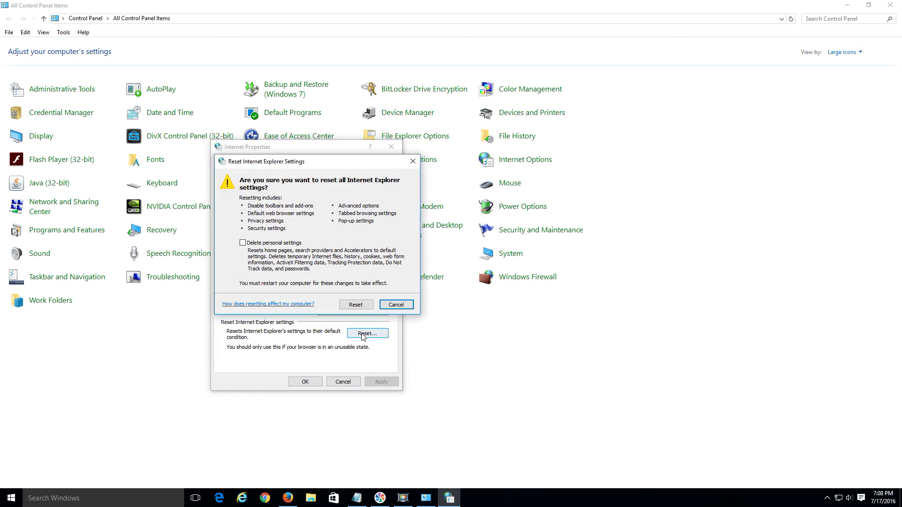
click(265, 247)
click(355, 305)
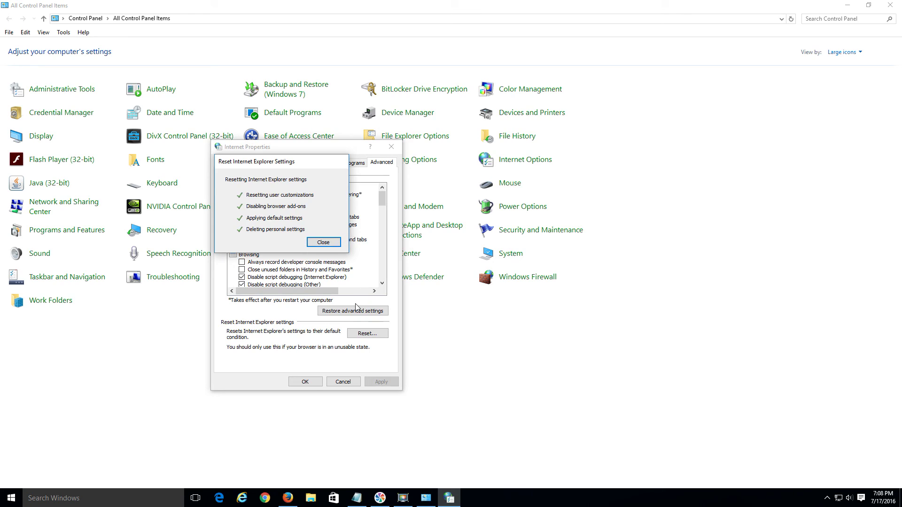
click(322, 243)
click(890, 5)
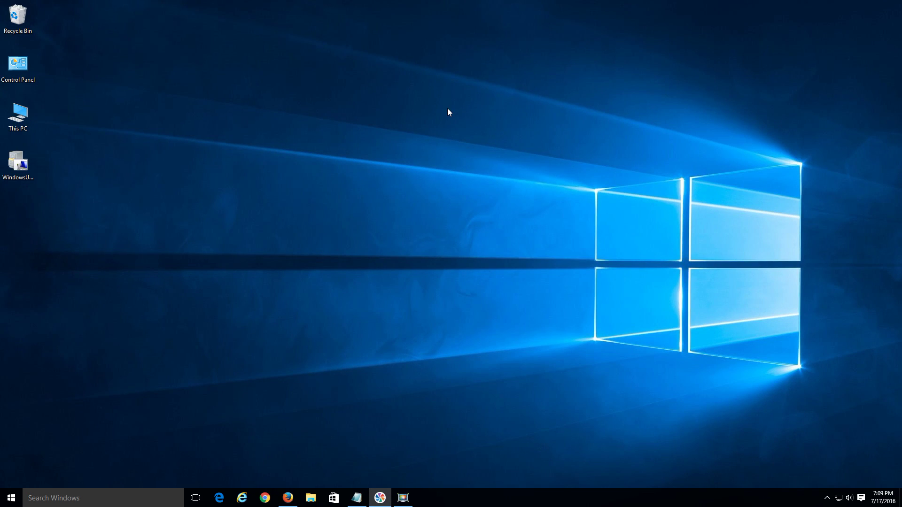